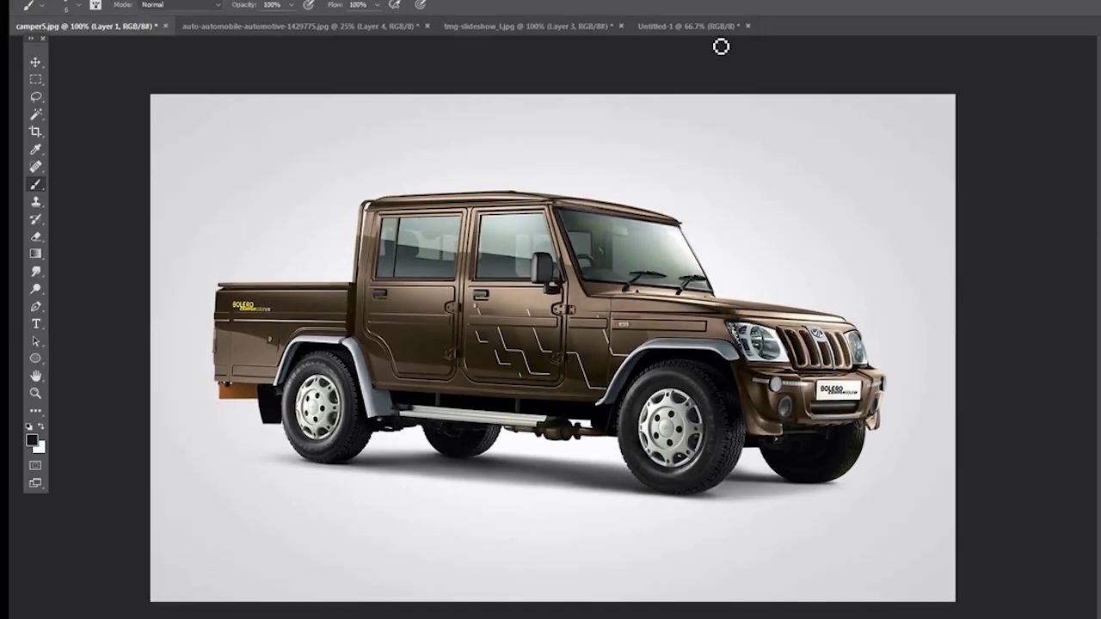
- Drag the first black rim with red caliper from the parts sheet over the front wheel
{"action": "left_click", "coordinate": [670, 28]}
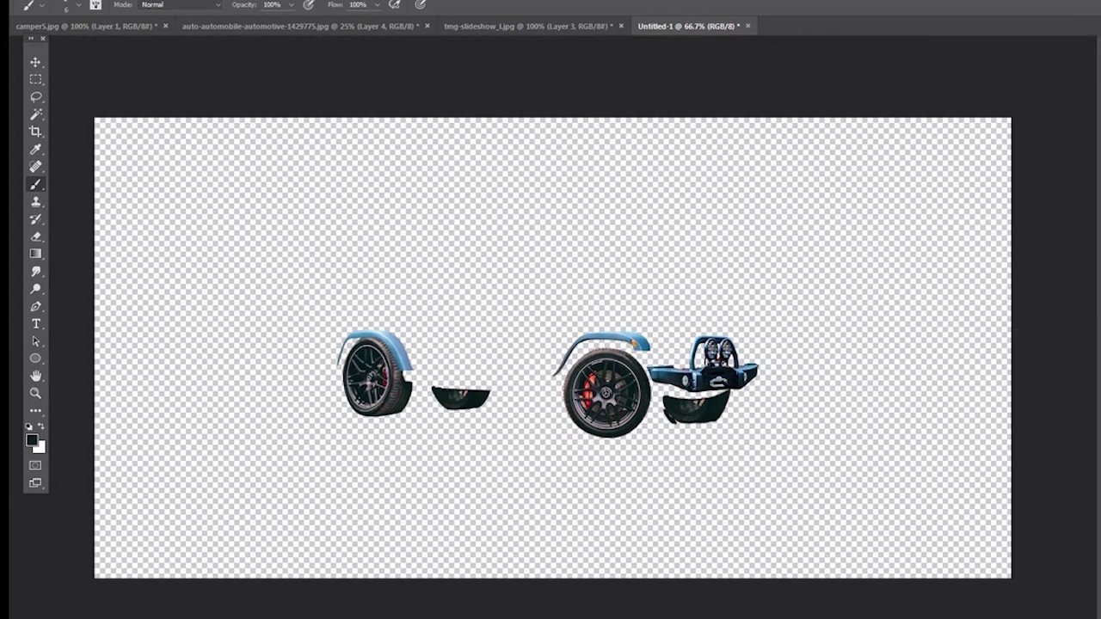
{"action": "key", "text": "ctrl+shift+alt+n"}
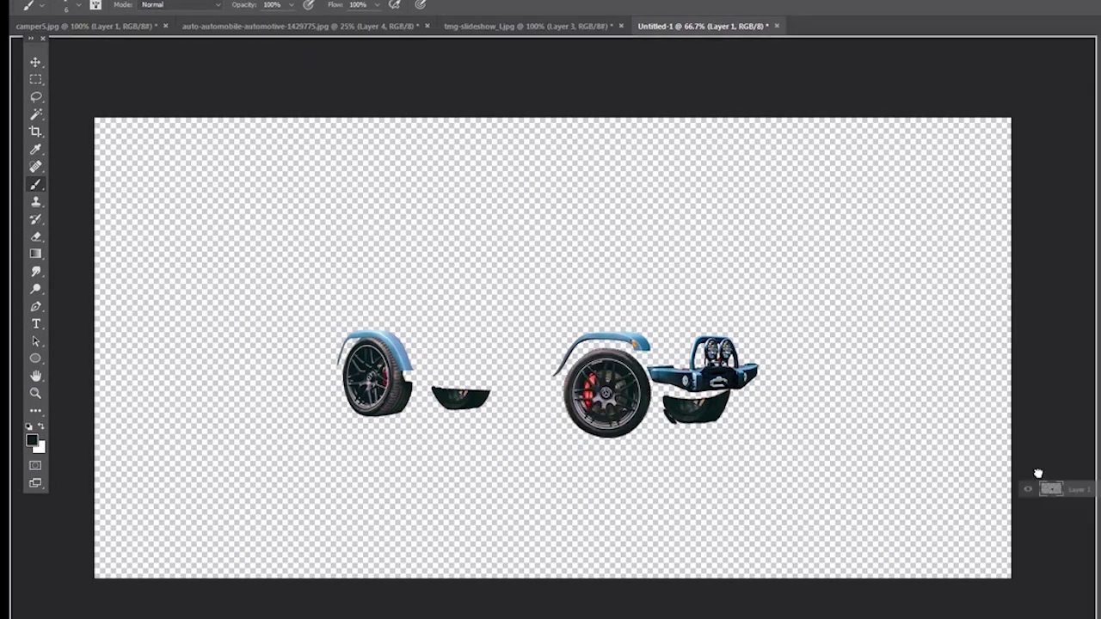
{"action": "left_click", "coordinate": [80, 26]}
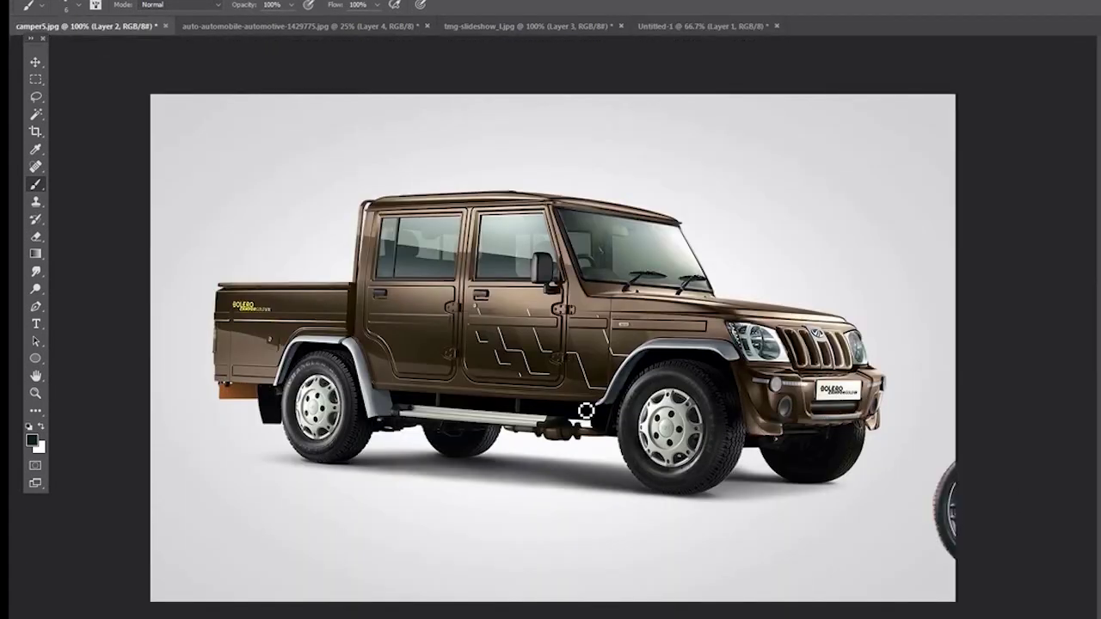
{"action": "key", "text": "c"}
{"action": "key", "text": "v"}
{"action": "left_click_drag", "start_coordinate": [917, 519], "coordinate": [622, 439]}
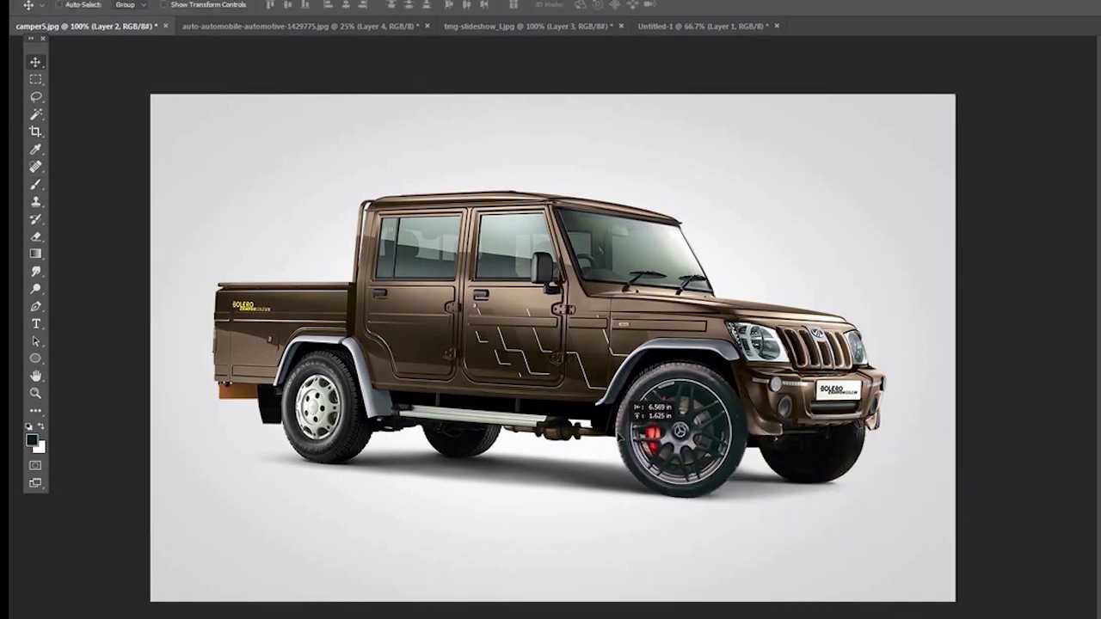
- Bring the remaining rim pieces over and position them on the rear wheel
{"action": "left_click", "coordinate": [659, 26]}
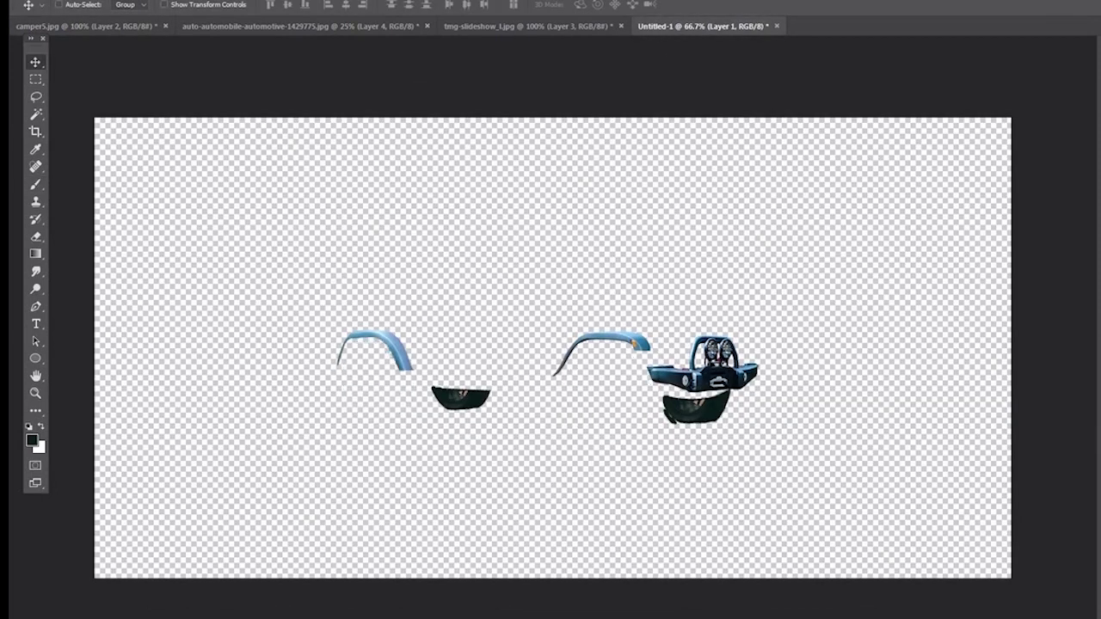
{"action": "left_click_drag", "start_coordinate": [376, 374], "coordinate": [338, 405]}
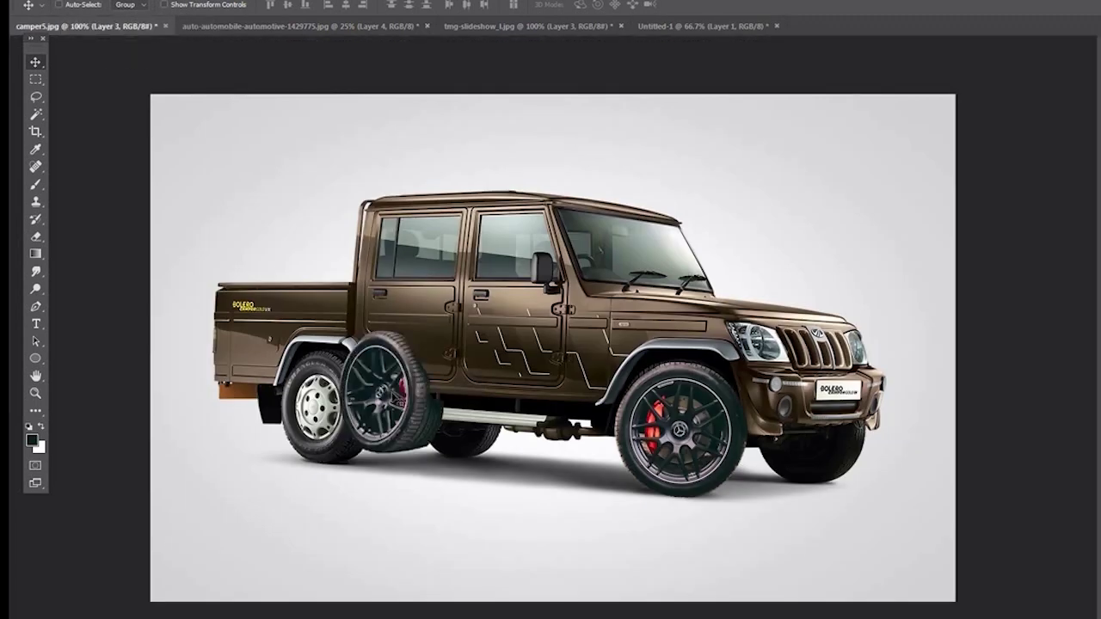
{"action": "left_click", "coordinate": [659, 26]}
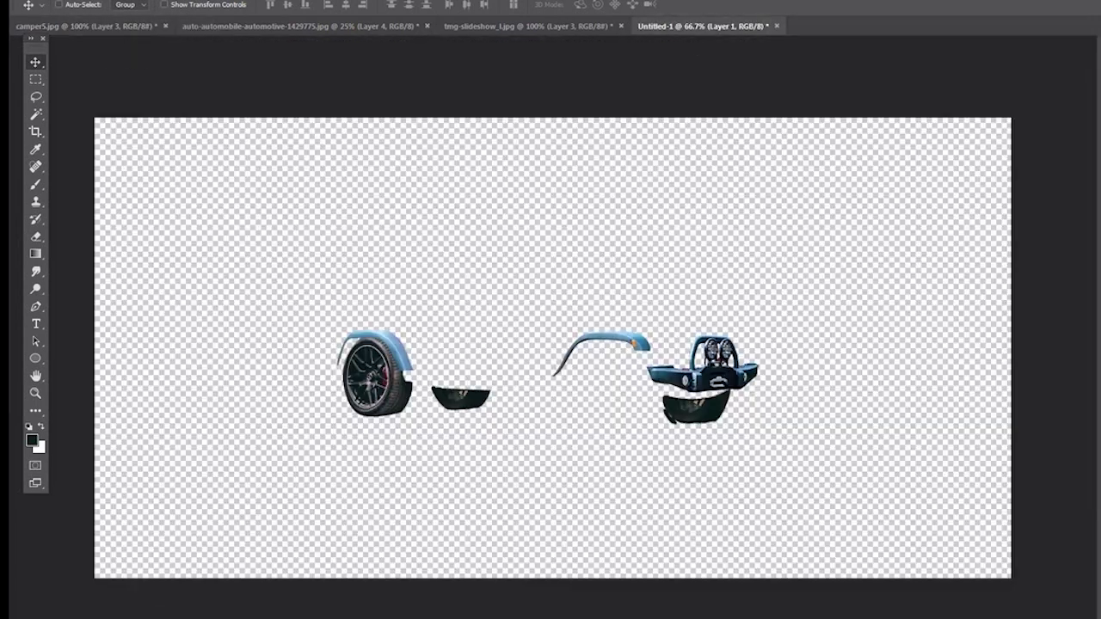
{"action": "mouse_move", "coordinate": [461, 397]}
{"action": "left_mouse_down"}
{"action": "mouse_move", "coordinate": [538, 445]}
{"action": "mouse_move", "coordinate": [526, 440]}
{"action": "left_mouse_up"}
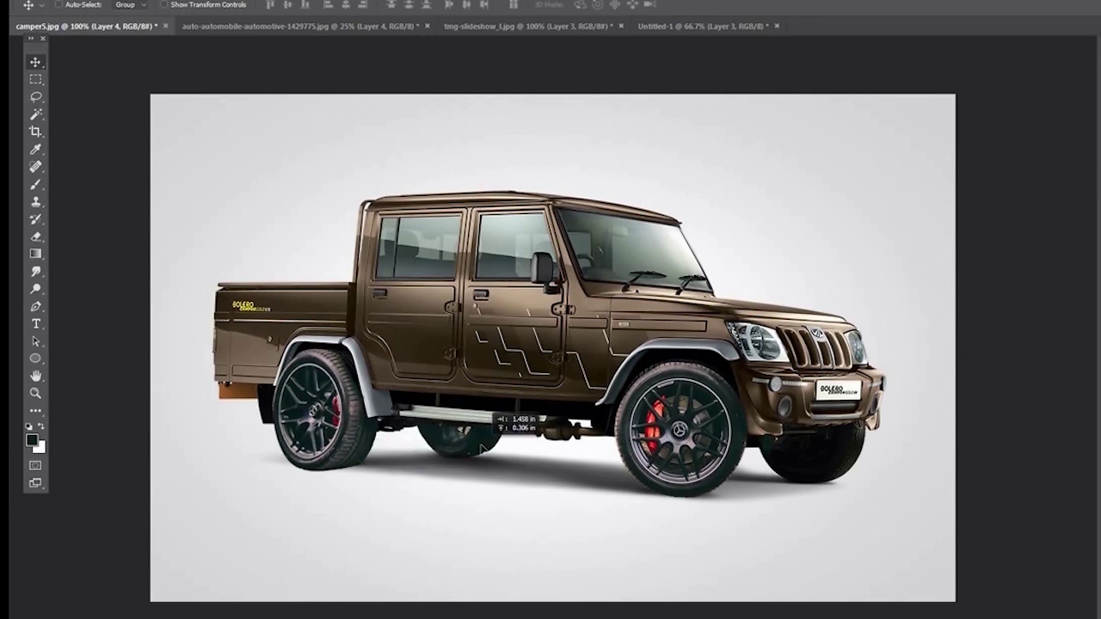
{"action": "left_click", "coordinate": [659, 25]}
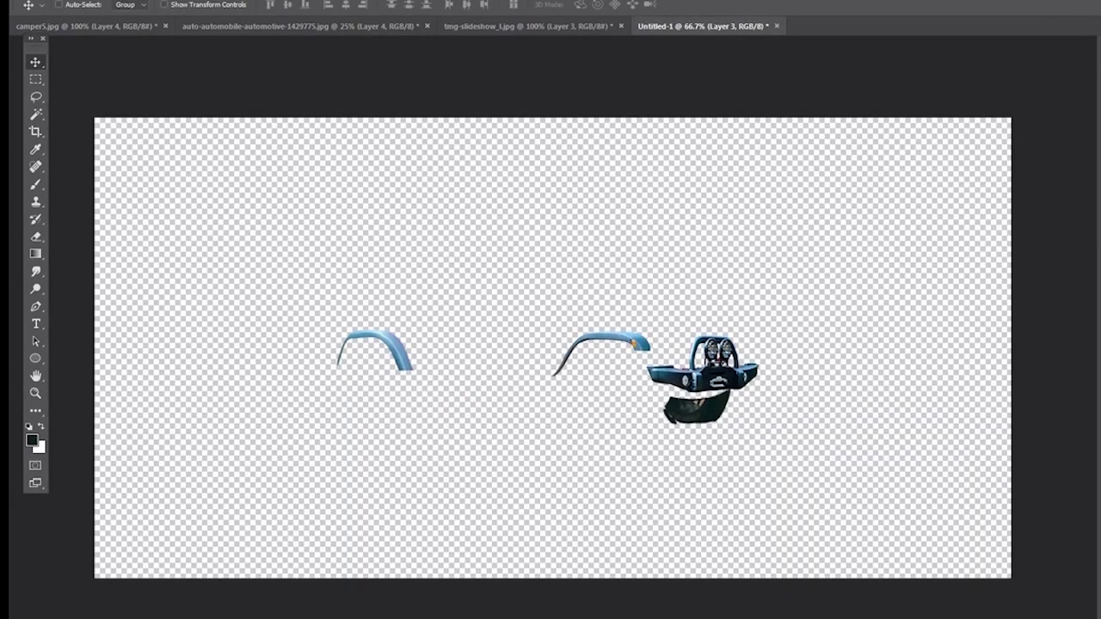
{"action": "left_click_drag", "start_coordinate": [688, 344], "coordinate": [865, 460]}
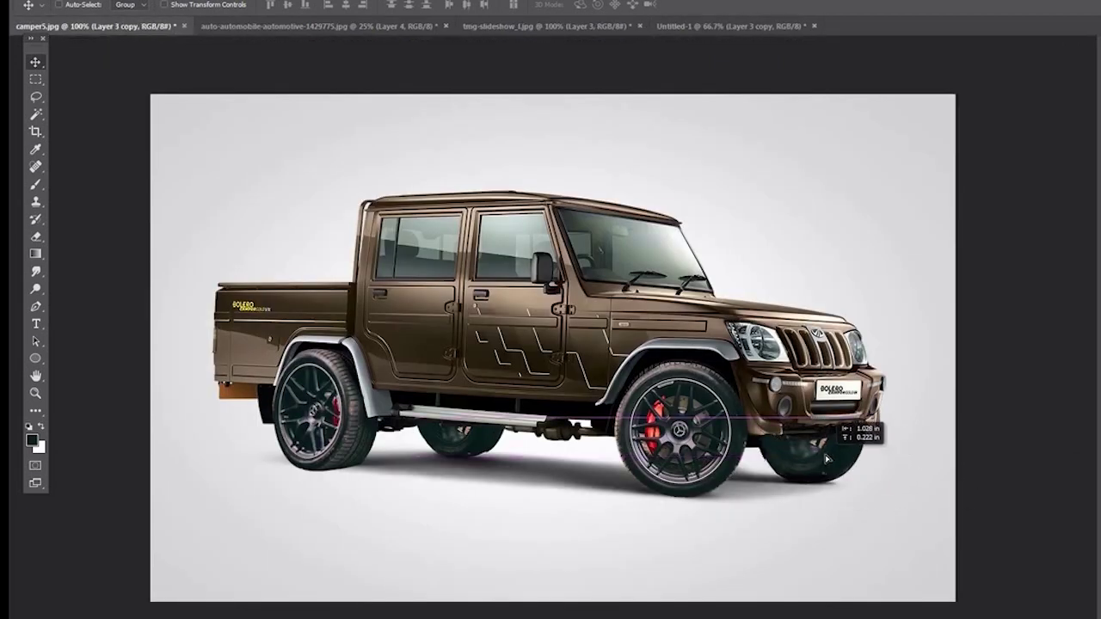
- Settle the front wheel piece, then place the blue twin-lamp bull-bar on the truck's front, nudged up
{"action": "mouse_move", "coordinate": [865, 460]}
{"action": "left_mouse_down"}
{"action": "mouse_move", "coordinate": [899, 433]}
{"action": "mouse_move", "coordinate": [834, 456]}
{"action": "mouse_move", "coordinate": [852, 454]}
{"action": "left_mouse_up"}
{"action": "left_click", "coordinate": [731, 26]}
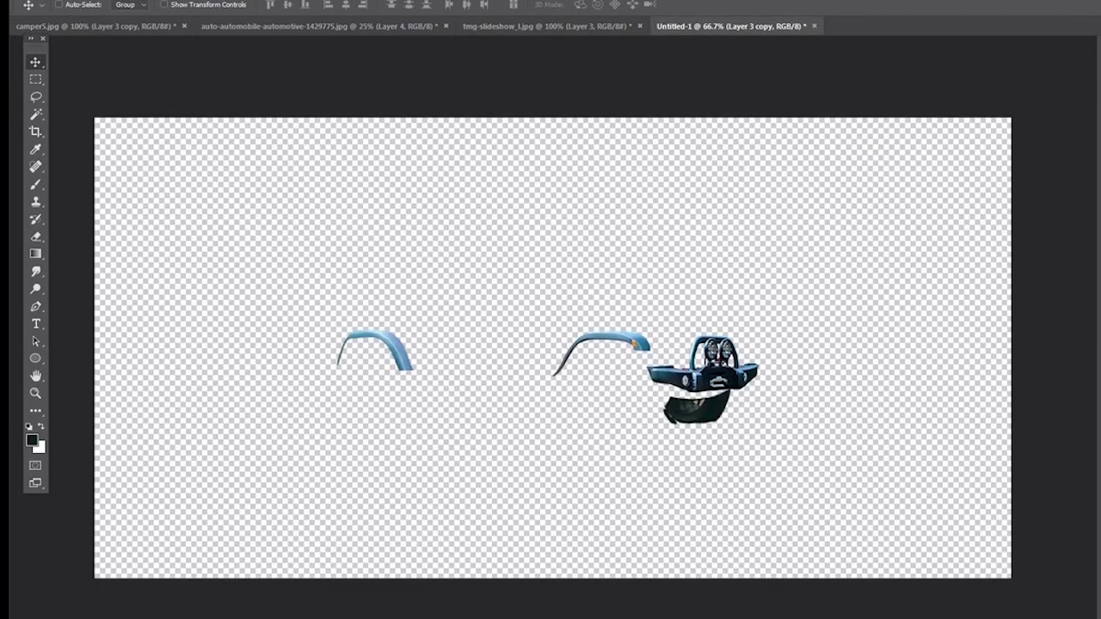
{"action": "key", "text": "ctrl+z"}
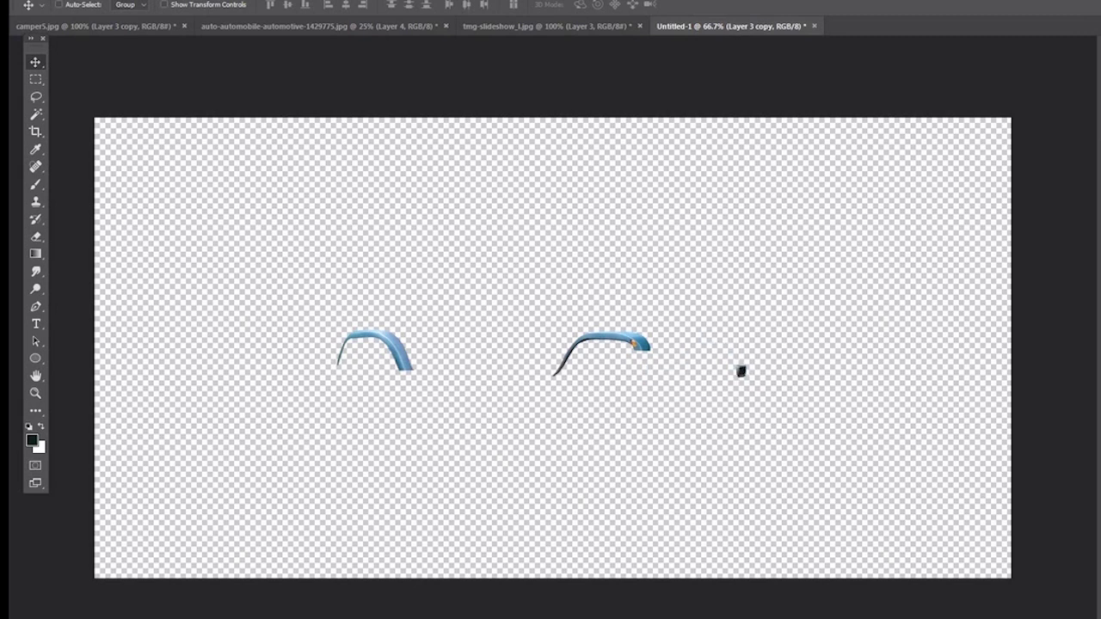
{"action": "mouse_move", "coordinate": [1072, 411]}
{"action": "left_mouse_down"}
{"action": "mouse_move", "coordinate": [300, 147]}
{"action": "mouse_move", "coordinate": [865, 380]}
{"action": "mouse_move", "coordinate": [847, 372]}
{"action": "left_mouse_up"}
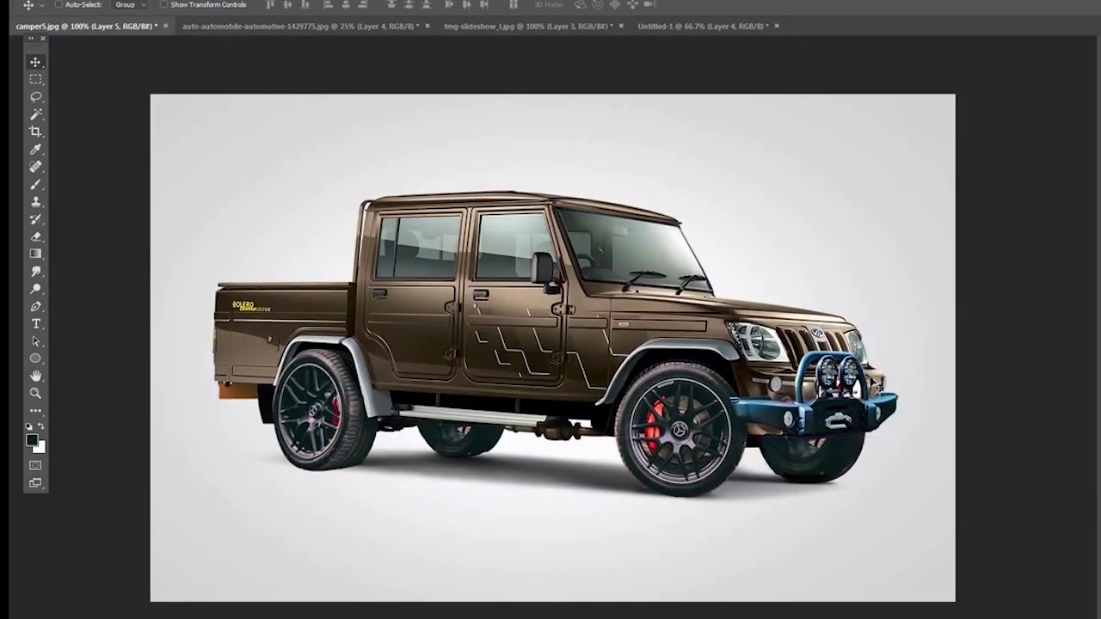
{"action": "key", "text": "Up"}
{"action": "key", "text": "Up"}
{"action": "key", "text": "Up"}
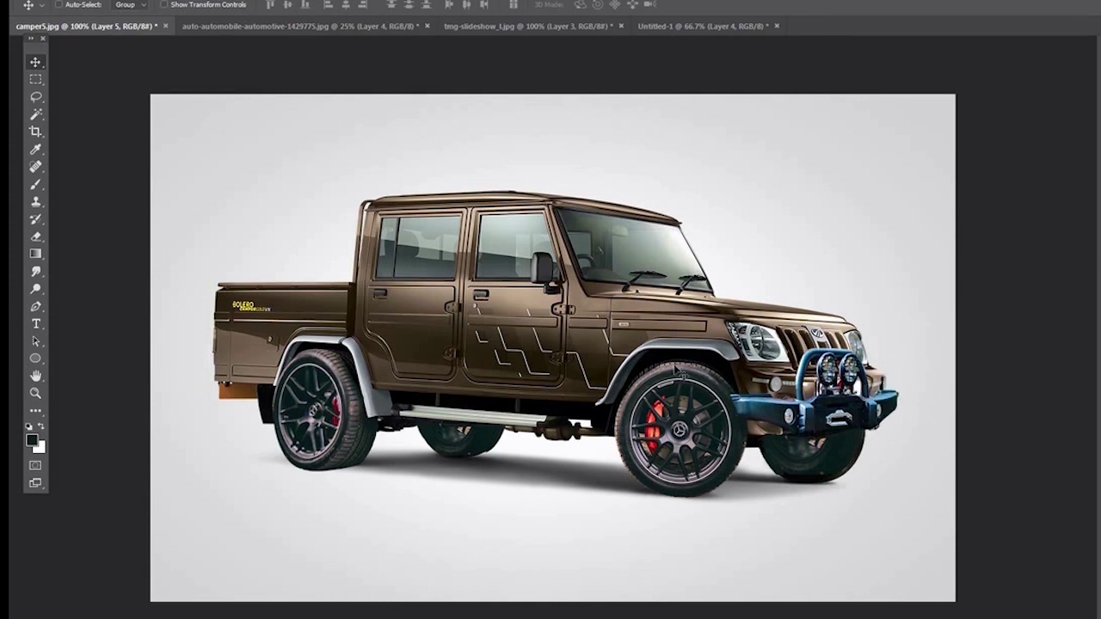
{"action": "left_click", "coordinate": [701, 26]}
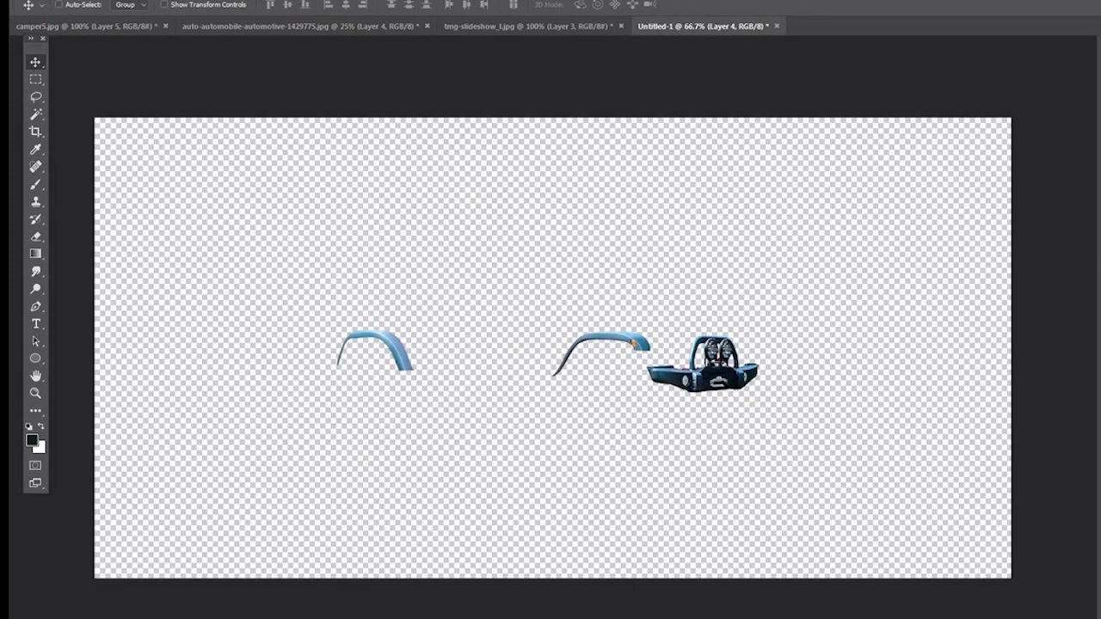
- Place blue fender flares over the front and rear wheel arches
{"action": "key", "text": "Delete"}
{"action": "mouse_move", "coordinate": [634, 343]}
{"action": "left_mouse_down"}
{"action": "mouse_move", "coordinate": [723, 348]}
{"action": "mouse_move", "coordinate": [682, 349]}
{"action": "left_mouse_up"}
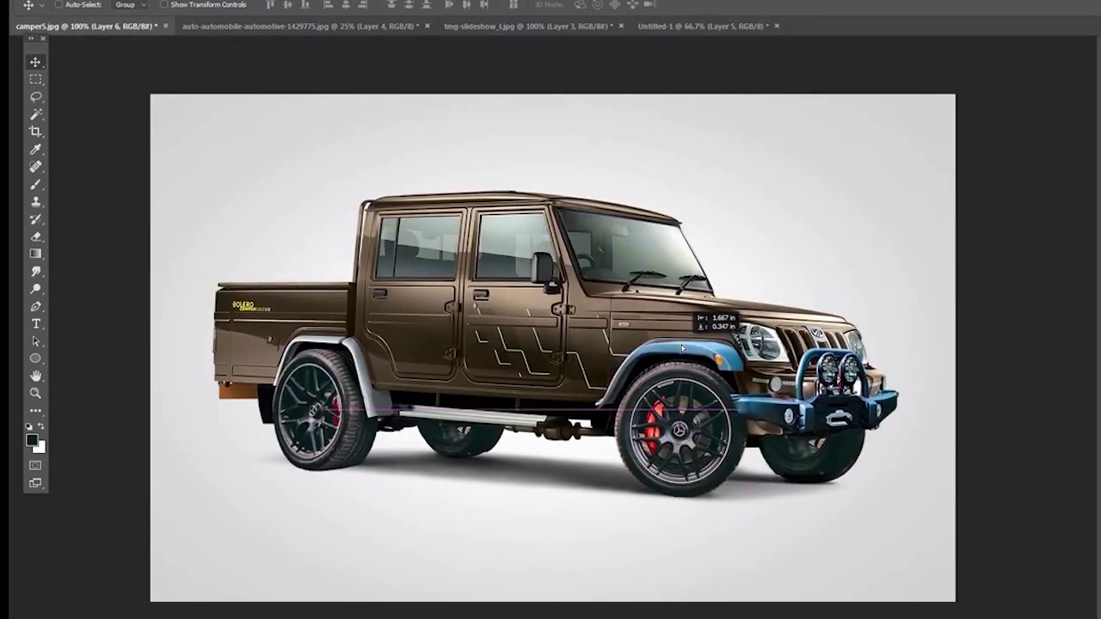
{"action": "left_click_drag", "start_coordinate": [682, 348], "coordinate": [688, 350]}
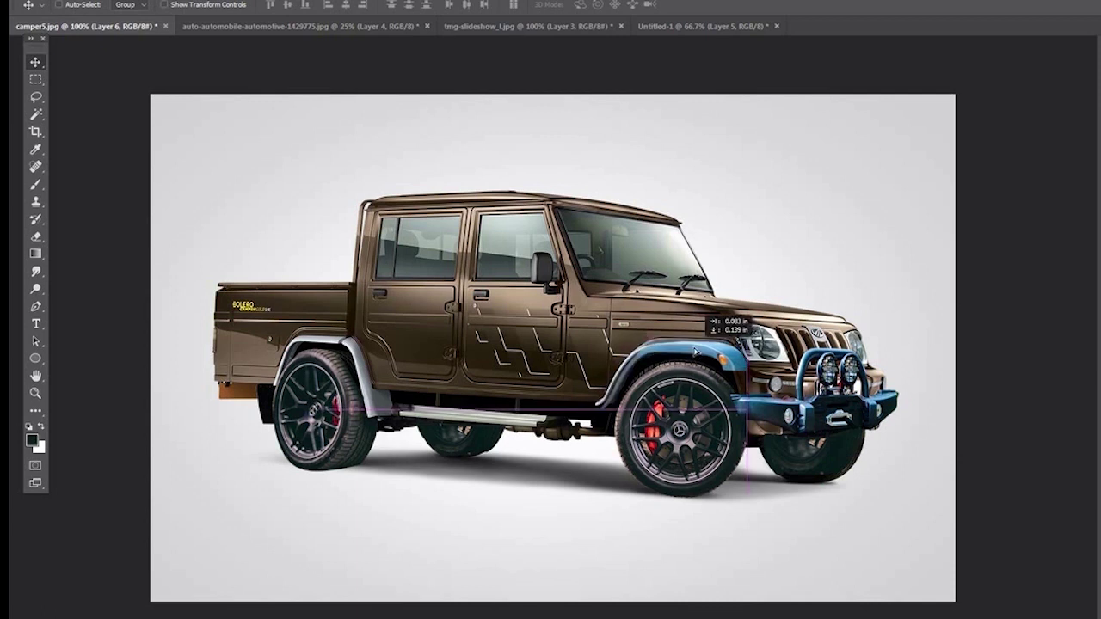
{"action": "left_click", "coordinate": [701, 25]}
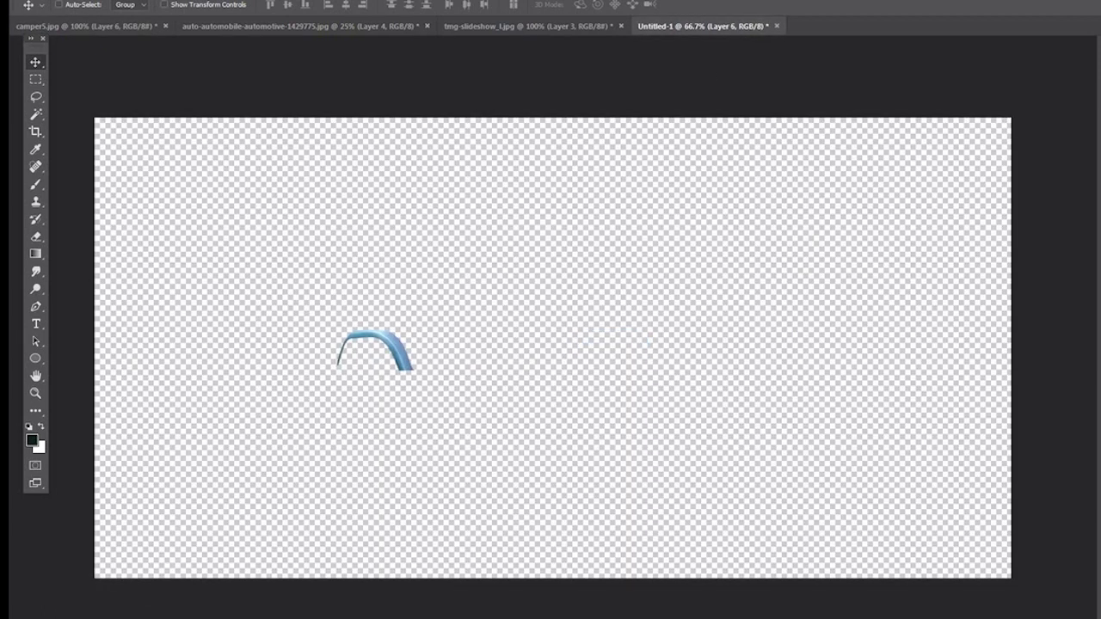
{"action": "left_click_drag", "start_coordinate": [74, 32], "coordinate": [361, 363]}
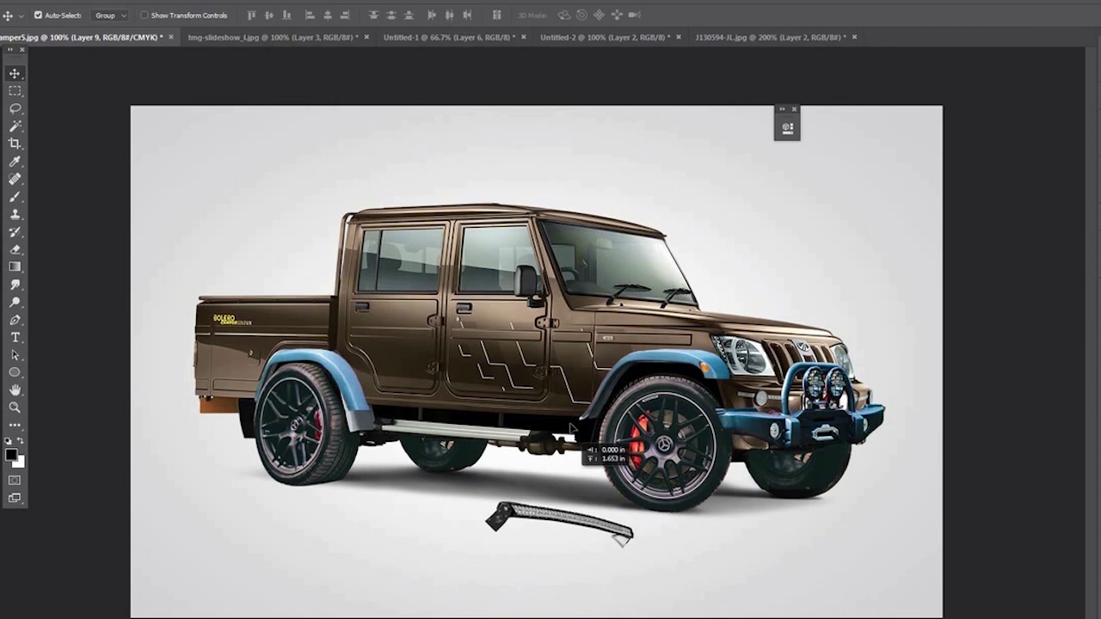
- Move the curved LED light bar onto the roof and add a new empty layer
{"action": "left_click_drag", "start_coordinate": [528, 516], "coordinate": [602, 207]}
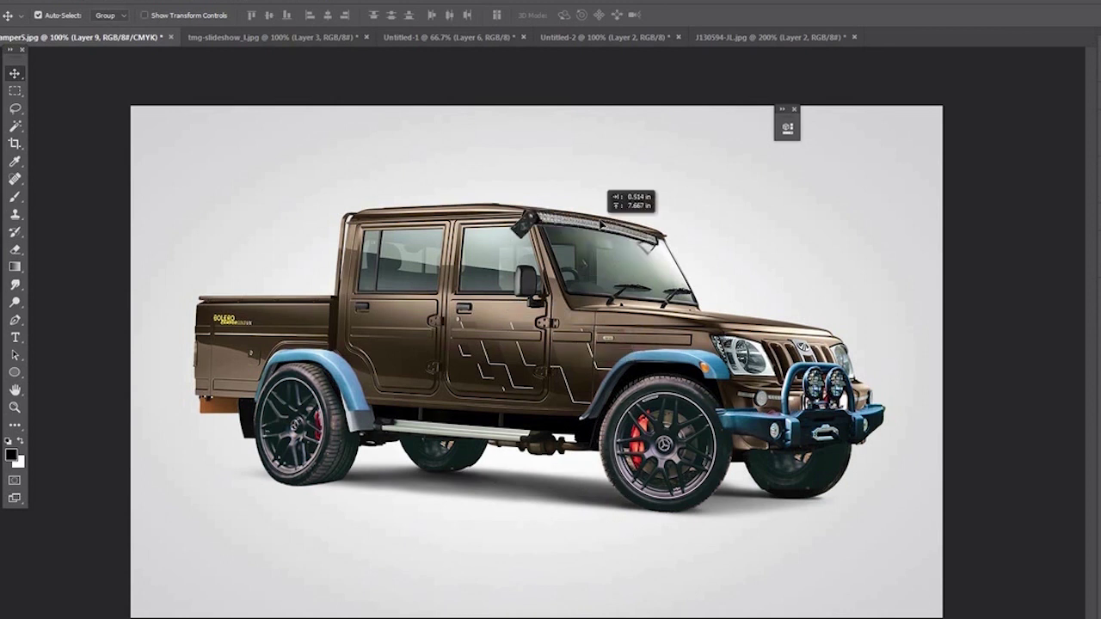
{"action": "key", "text": "ctrl"}
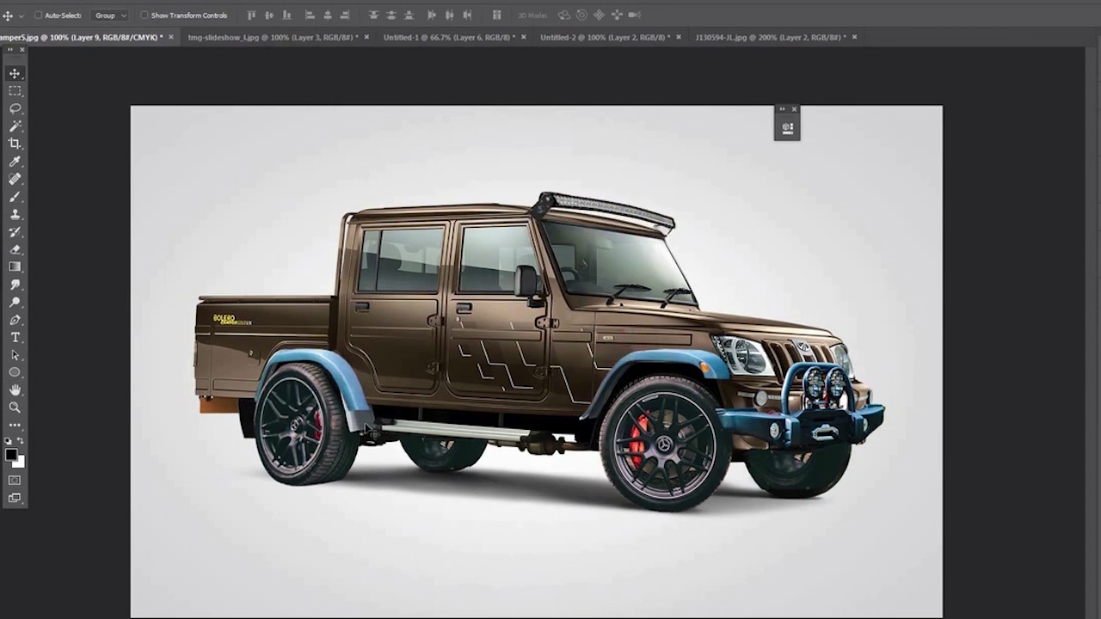
{"action": "key", "text": "ctrl+j"}
{"action": "scroll", "coordinate": [359, 411], "scroll_direction": "up", "scroll_amount": 3}
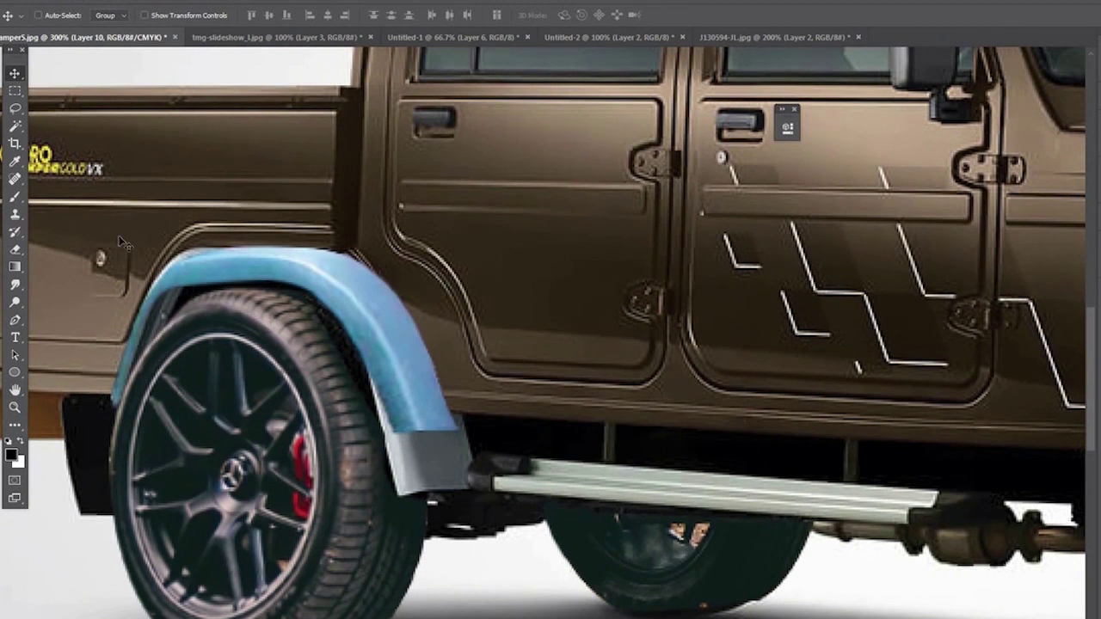
- Pen-trace a flap below the rear flare, fill it black, and tidy its edge with a smaller brush
{"action": "key", "text": "p"}
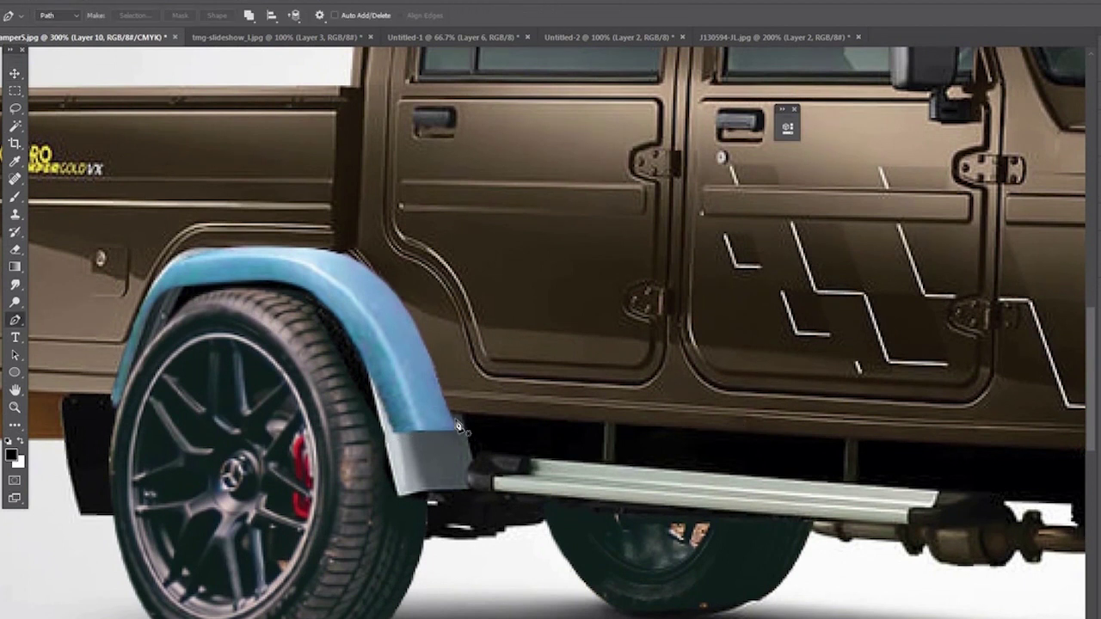
{"action": "left_click", "coordinate": [456, 419]}
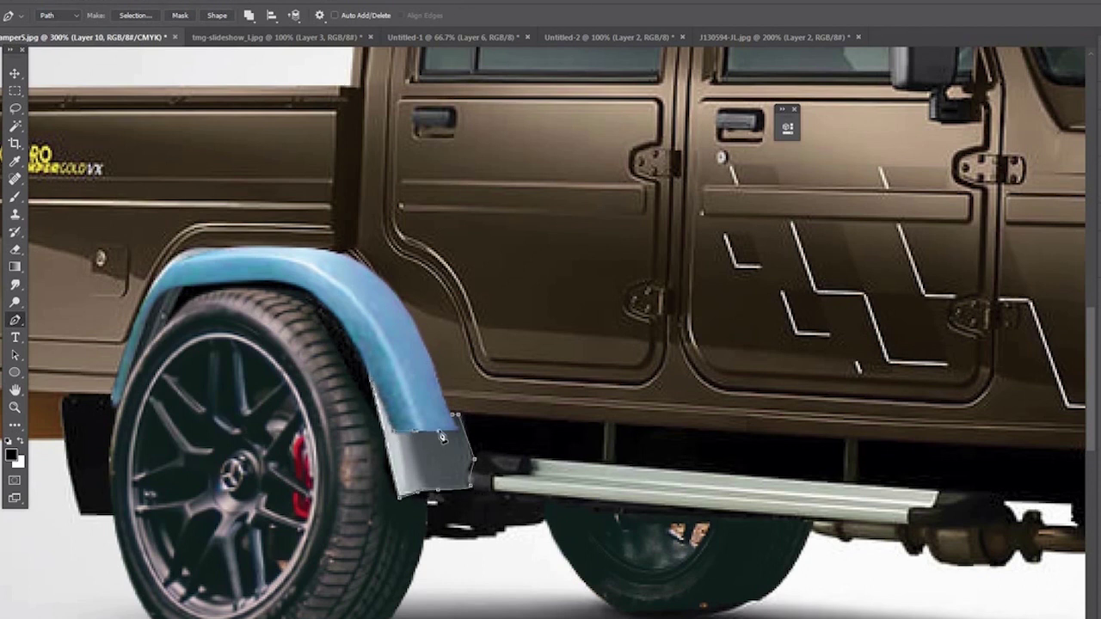
{"action": "key", "text": "ctrl+Return"}
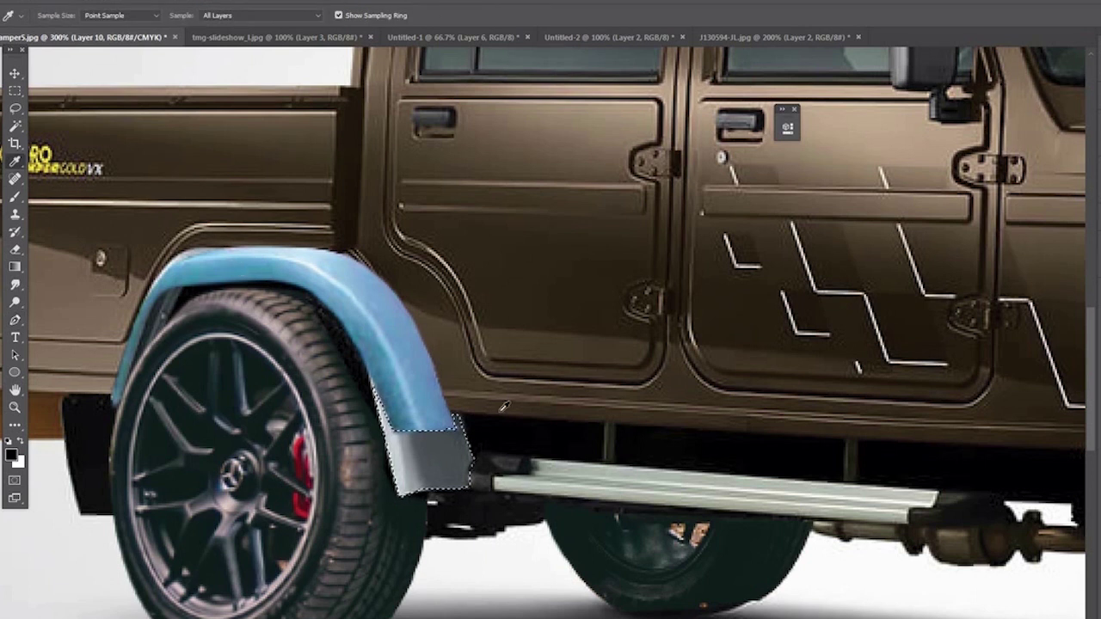
{"action": "key", "text": "b"}
{"action": "key", "text": "alt+BackSpace"}
{"action": "key", "text": "ctrl+d"}
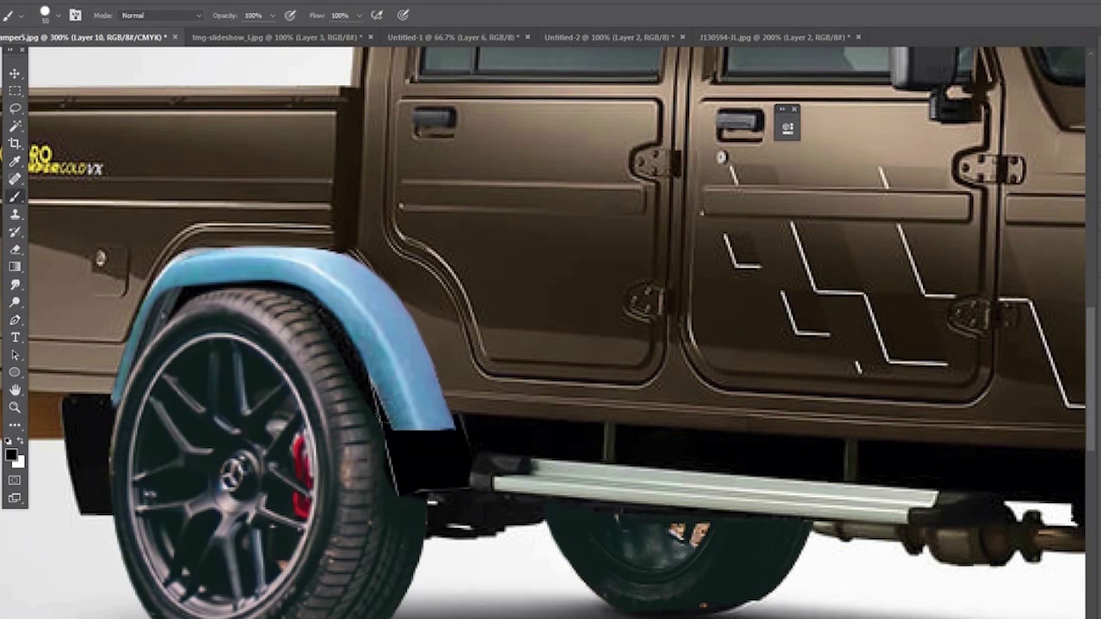
{"action": "key", "text": "bracketleft"}
{"action": "mouse_move", "coordinate": [403, 486]}
{"action": "left_mouse_down"}
{"action": "mouse_move", "coordinate": [393, 454]}
{"action": "mouse_move", "coordinate": [457, 479]}
{"action": "left_mouse_up"}
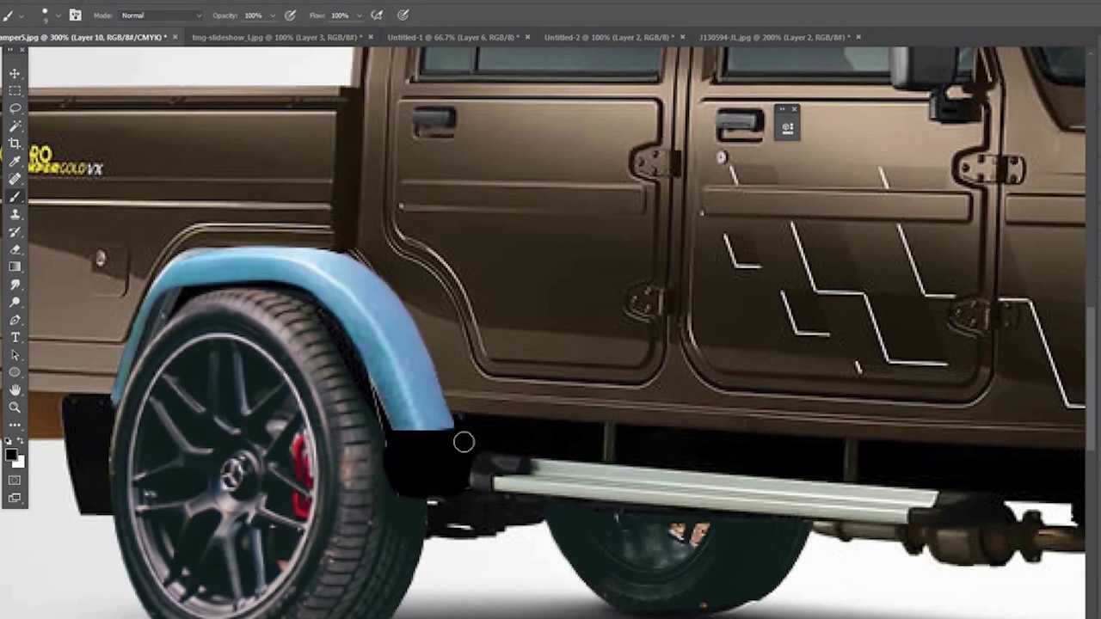
{"action": "key", "text": "ctrl+1"}
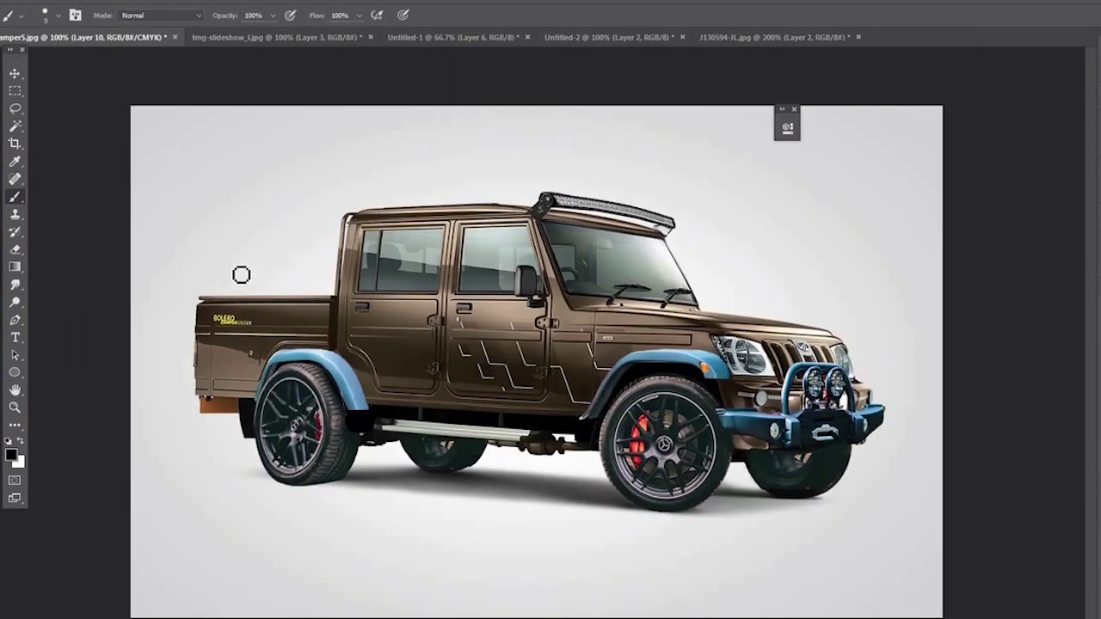
- Outline the diagonal support bar from the cab corner to the bed and paint it black
{"action": "key", "text": "p"}
{"action": "left_click", "coordinate": [345, 223]}
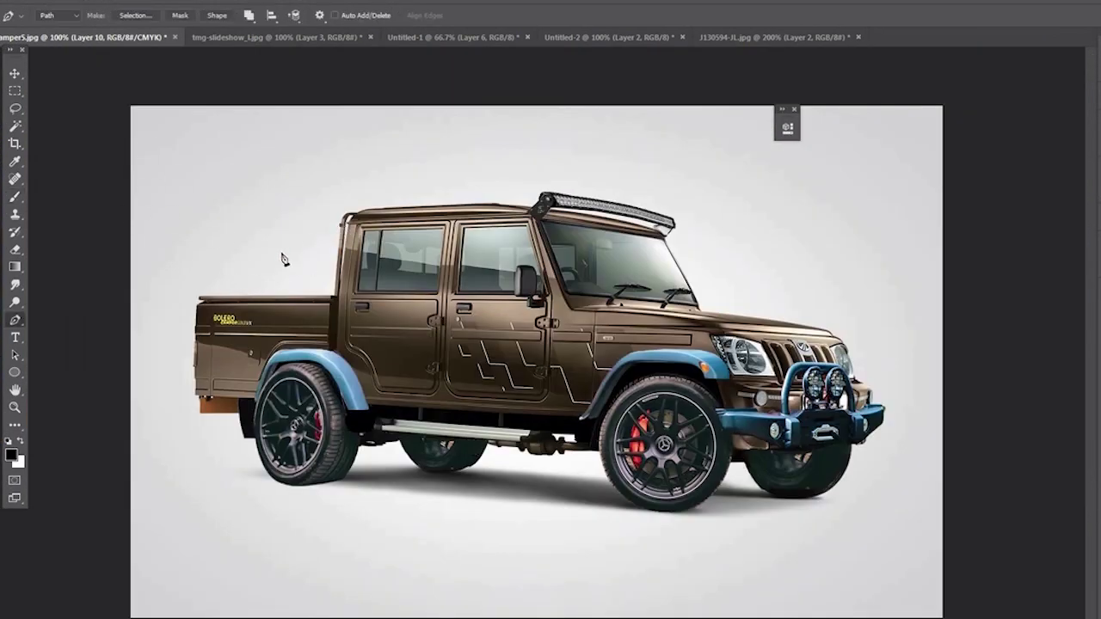
{"action": "left_click", "coordinate": [203, 301]}
{"action": "left_click", "coordinate": [344, 221]}
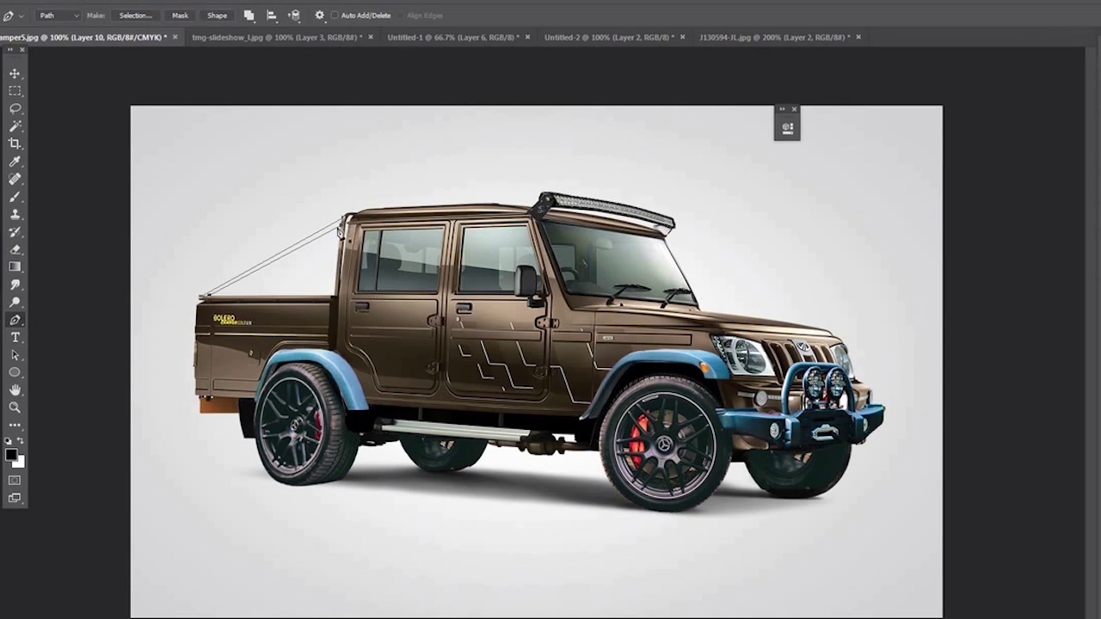
{"action": "key", "text": "ctrl+Return"}
{"action": "key", "text": "b"}
{"action": "mouse_move", "coordinate": [258, 267]}
{"action": "left_mouse_down"}
{"action": "mouse_move", "coordinate": [297, 246]}
{"action": "mouse_move", "coordinate": [236, 290]}
{"action": "left_mouse_up"}
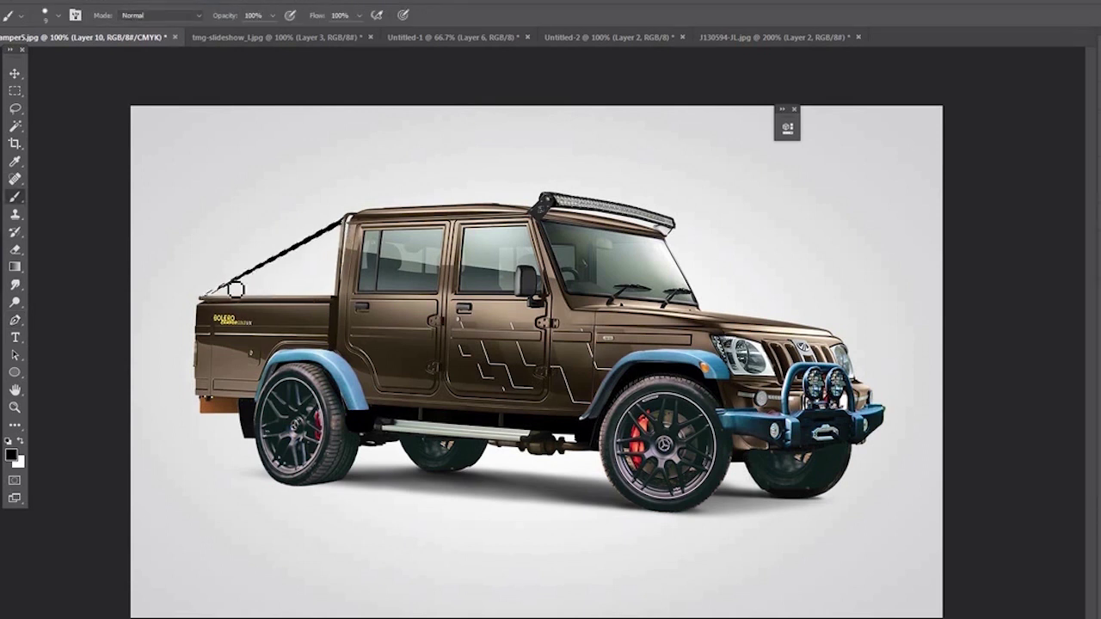
- Sample the truck's brown body colour and repaint the upper part of the bar brown
{"action": "key", "text": "ctrl+plus"}
{"action": "key", "text": "ctrl+plus"}
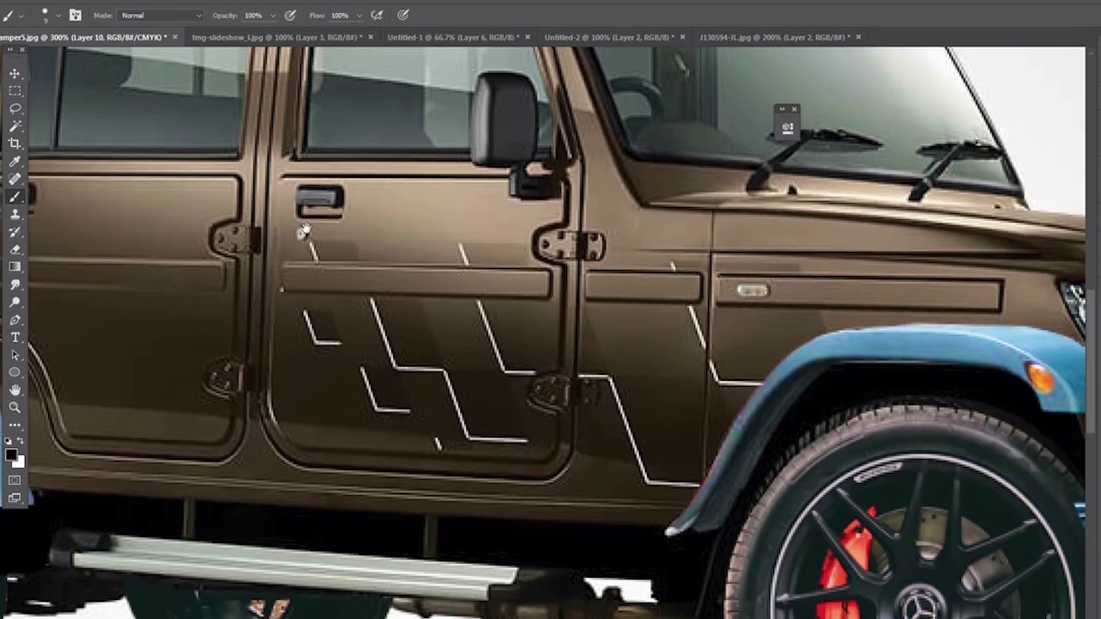
{"action": "left_click_drag", "start_coordinate": [304, 231], "coordinate": [536, 283]}
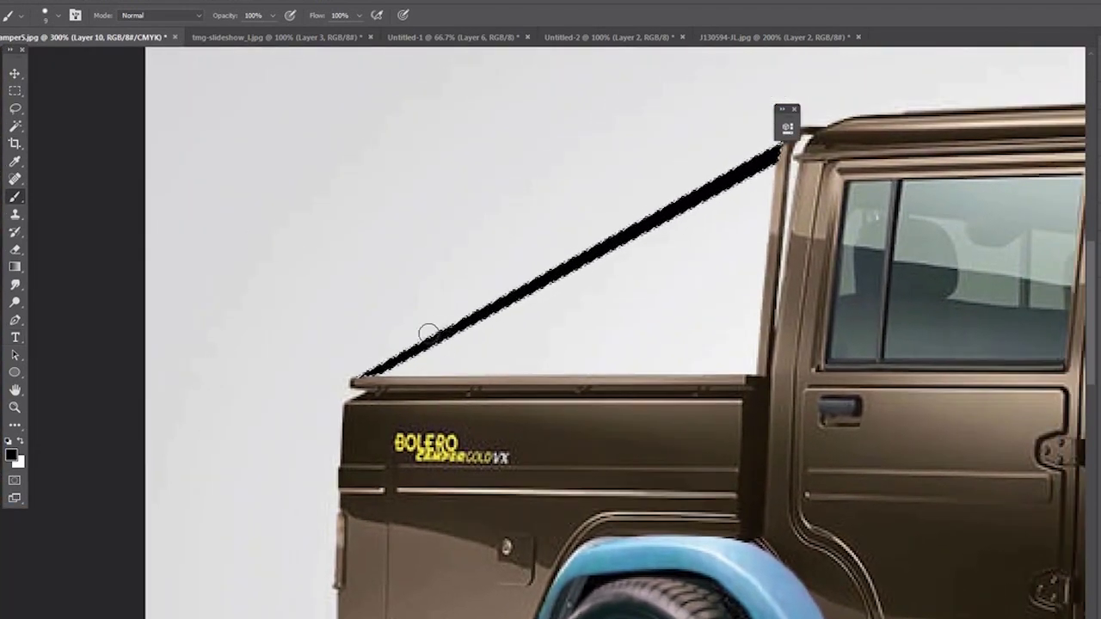
{"action": "key", "text": "i"}
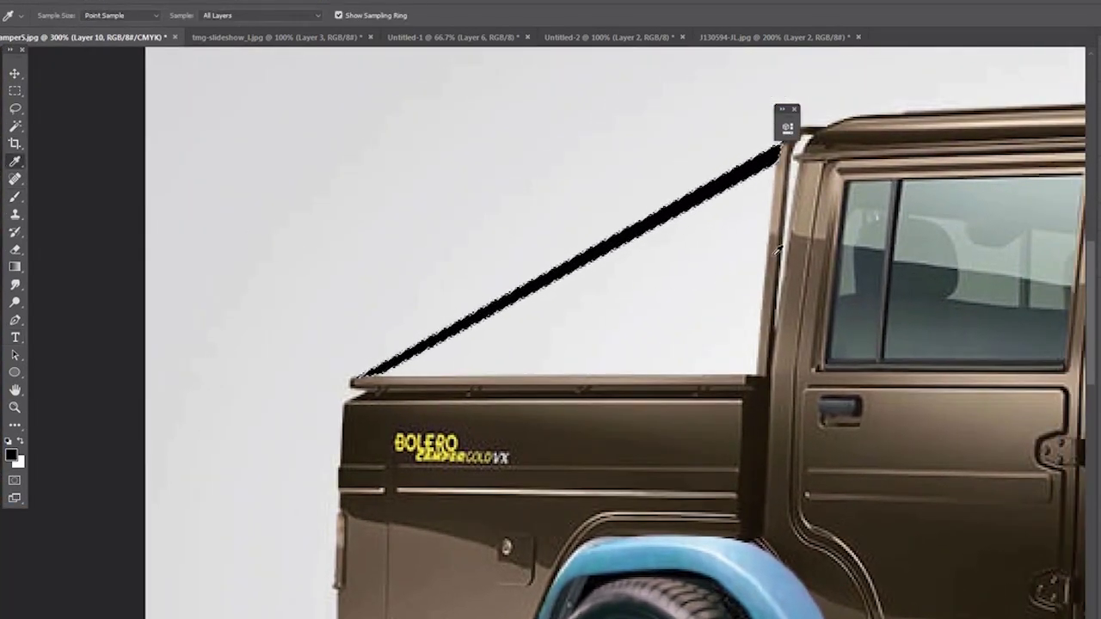
{"action": "left_click", "coordinate": [779, 249]}
{"action": "key", "text": "b"}
{"action": "left_click_drag", "start_coordinate": [781, 145], "coordinate": [355, 378]}
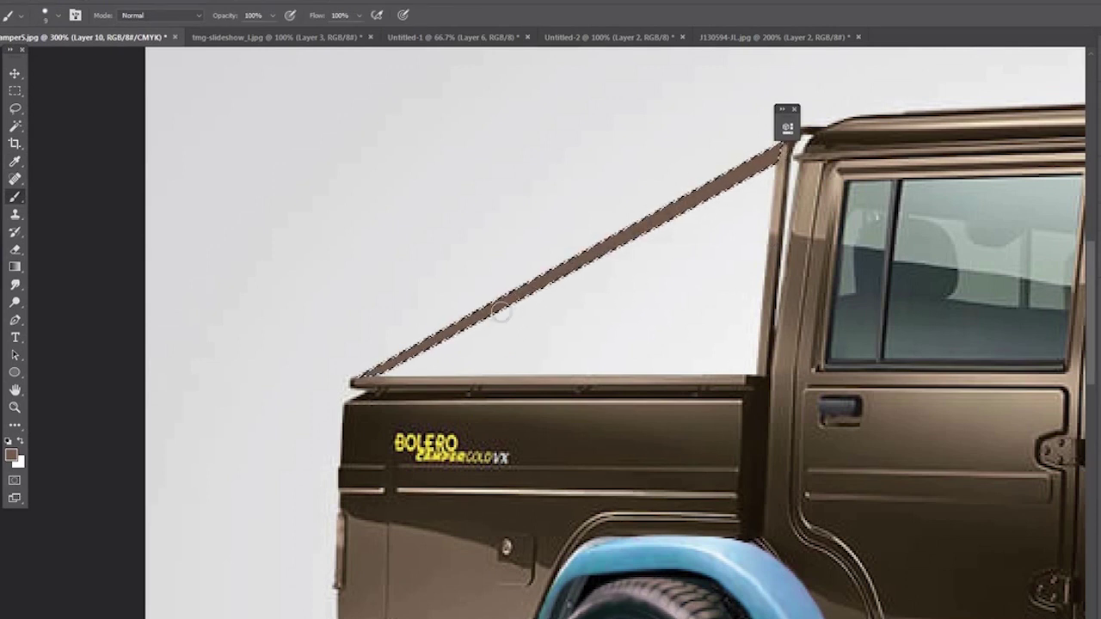
{"action": "key", "text": "ctrl+d"}
- Re-outline the bar and paint the rest of it in the sampled brown
{"action": "key", "text": "p"}
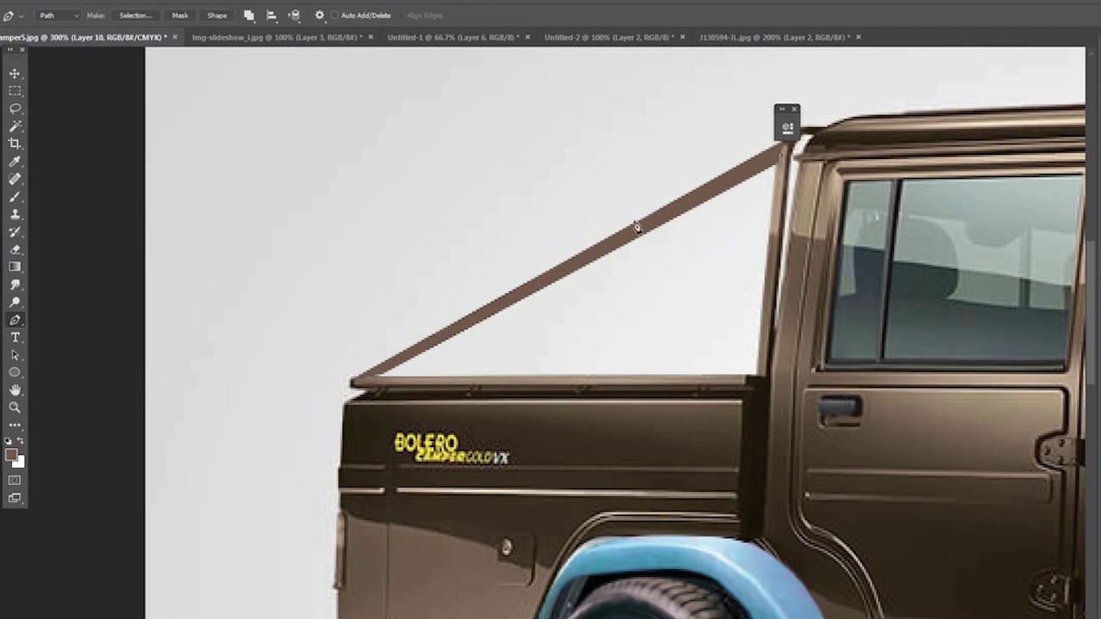
{"action": "left_click", "coordinate": [783, 158]}
{"action": "key", "text": "ctrl+Return"}
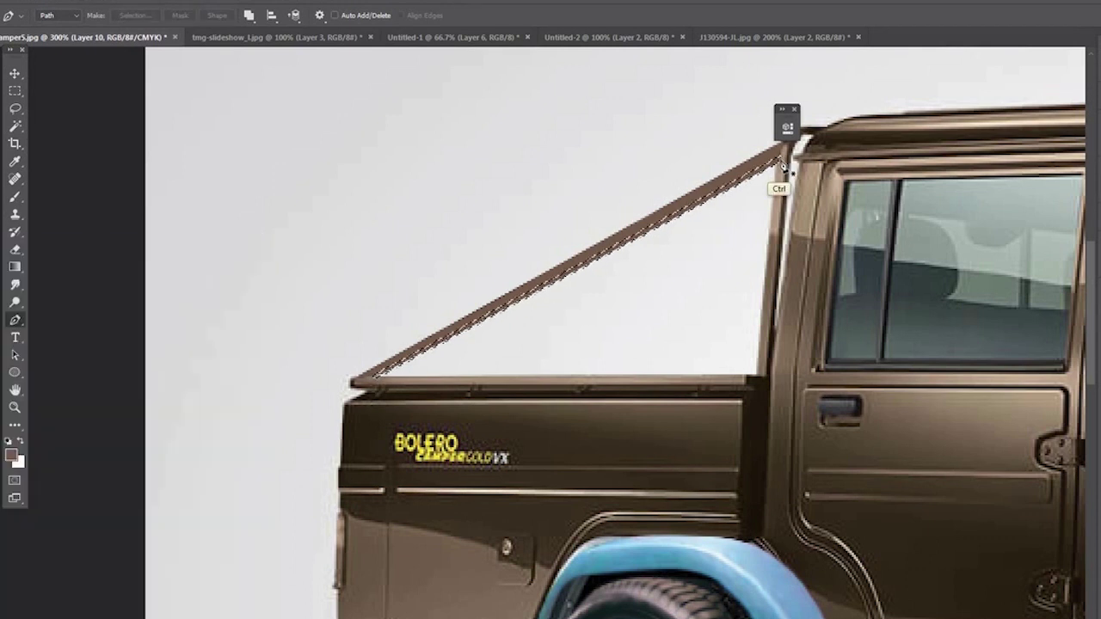
{"action": "key", "text": "i"}
{"action": "left_click", "coordinate": [814, 193]}
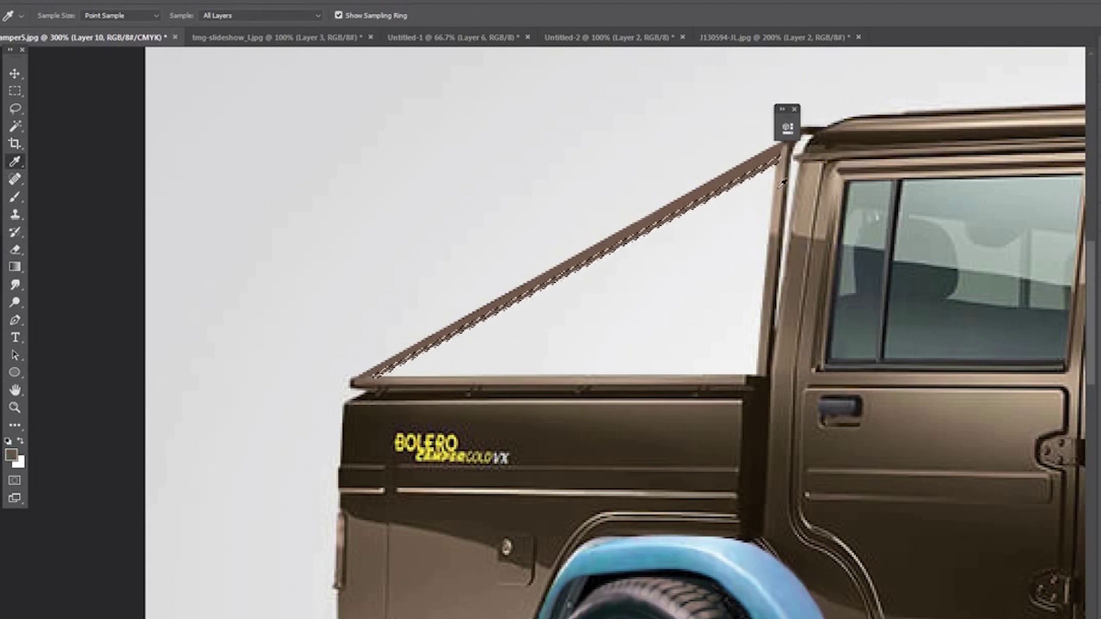
{"action": "key", "text": "b"}
{"action": "left_click_drag", "start_coordinate": [694, 207], "coordinate": [374, 377]}
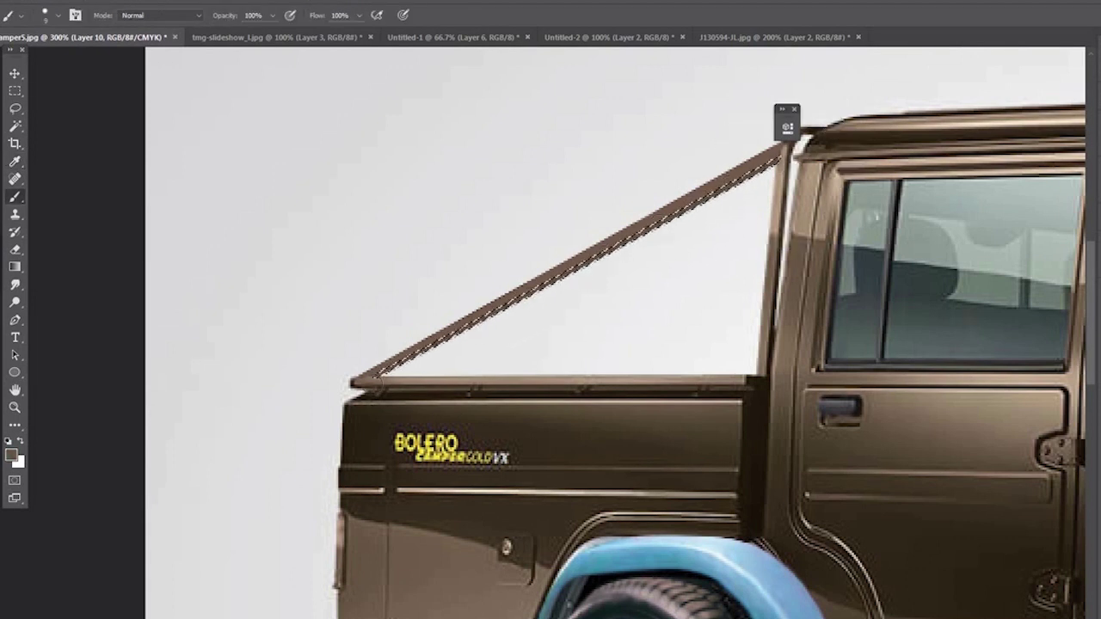
{"action": "key", "text": "ctrl+d"}
- Zoom in on the doors and pen-trace the running board outline
{"action": "key", "text": "ctrl+minus"}
{"action": "key", "text": "ctrl+minus"}
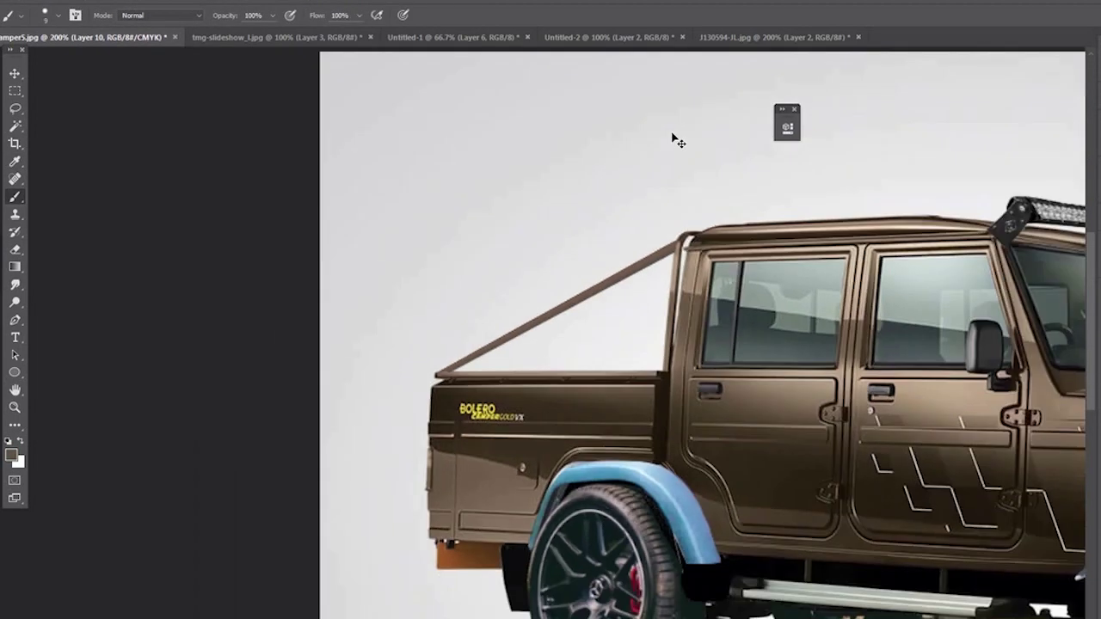
{"action": "key", "text": "ctrl+minus"}
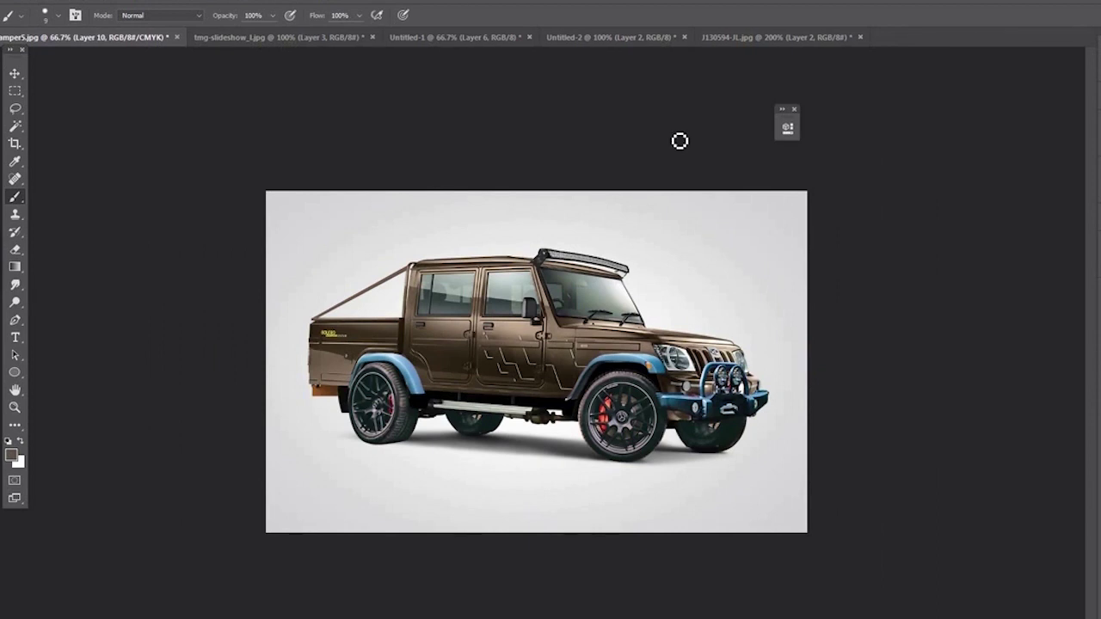
{"action": "key", "text": "ctrl+plus"}
{"action": "key", "text": "ctrl+plus"}
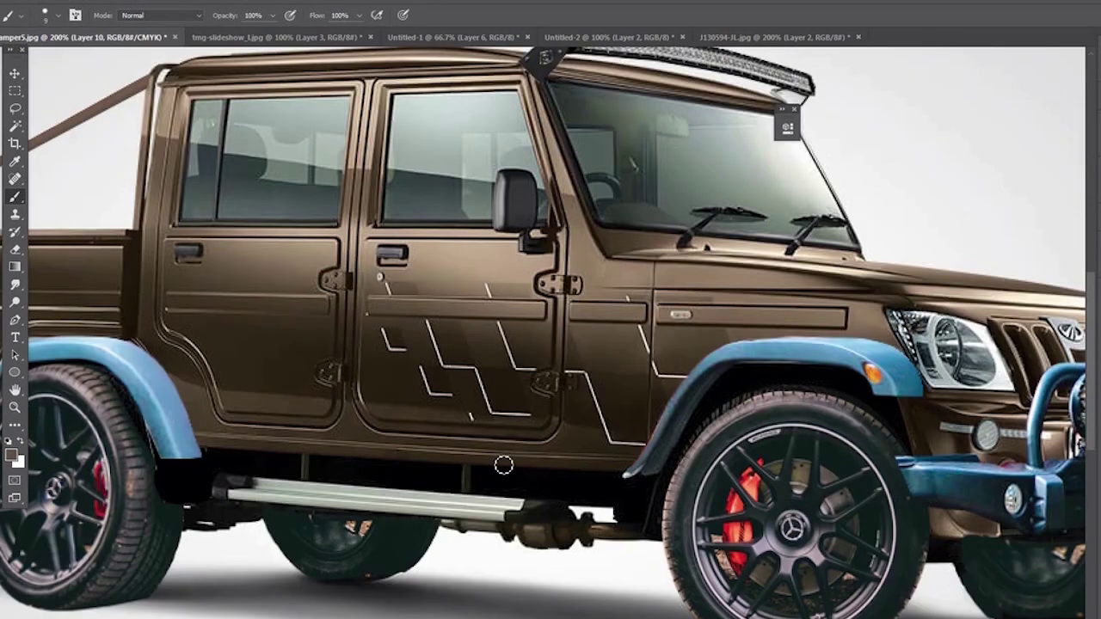
{"action": "key", "text": "p"}
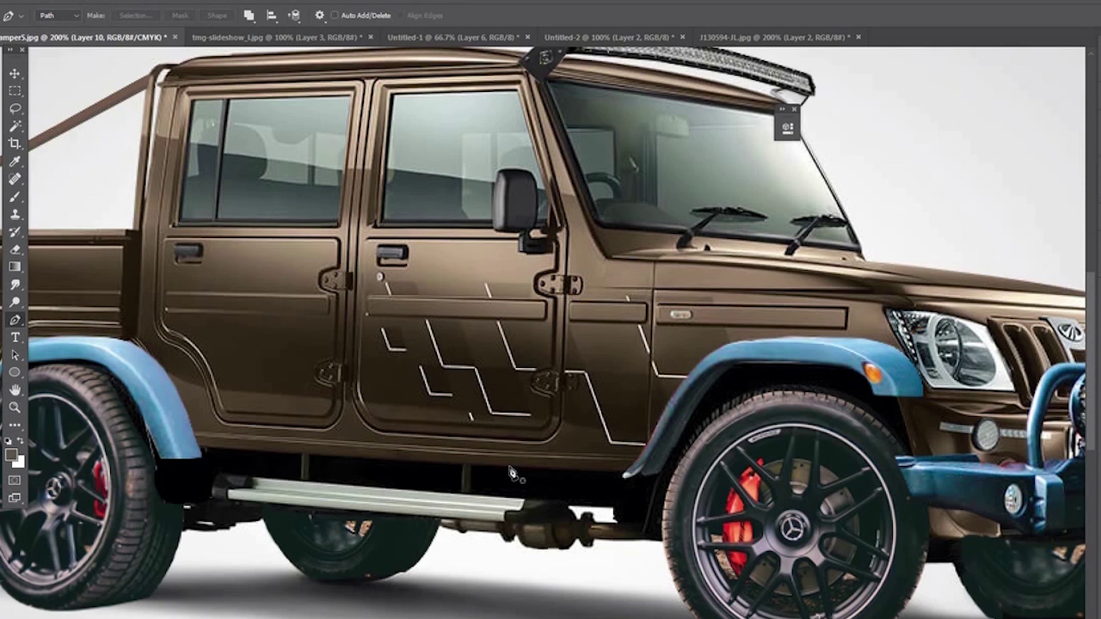
{"action": "left_click", "coordinate": [614, 504]}
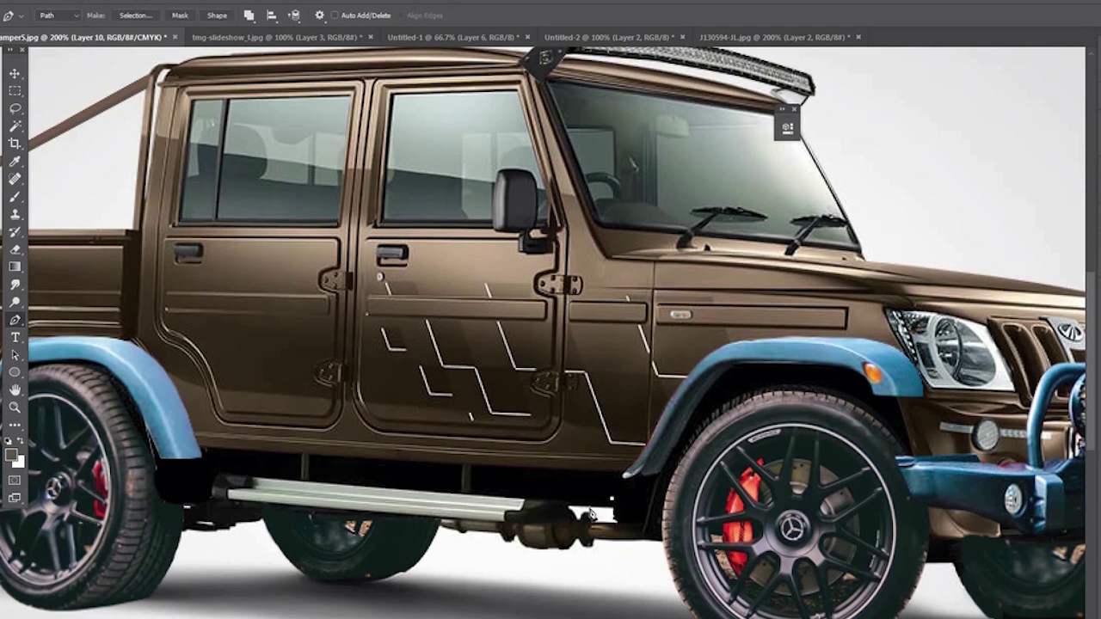
{"action": "left_click_drag", "start_coordinate": [226, 479], "coordinate": [217, 470]}
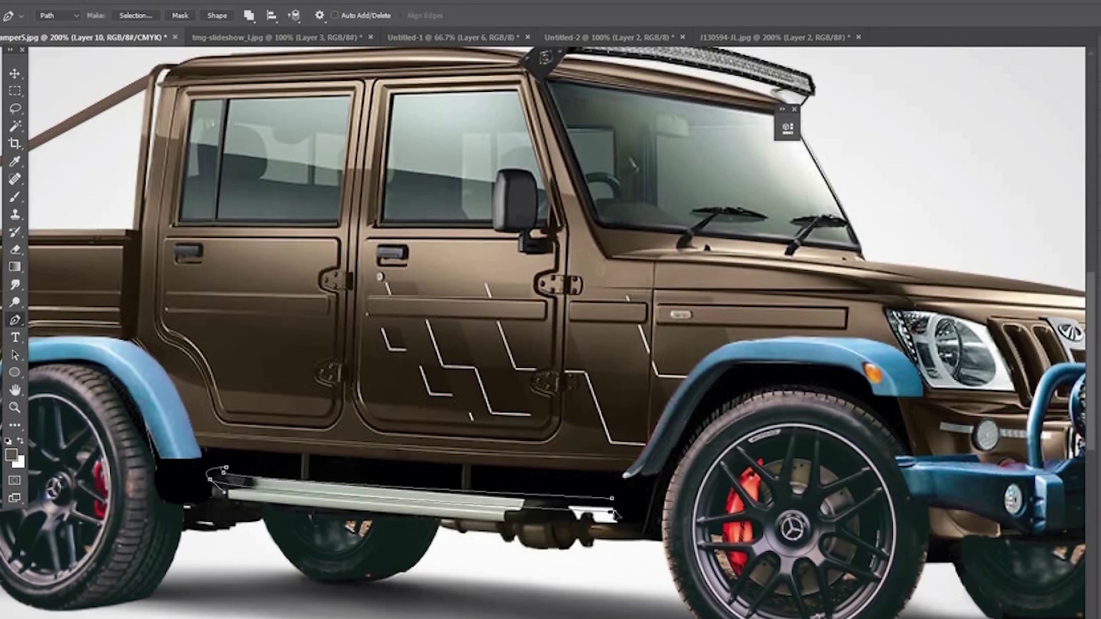
{"action": "key", "text": "ctrl"}
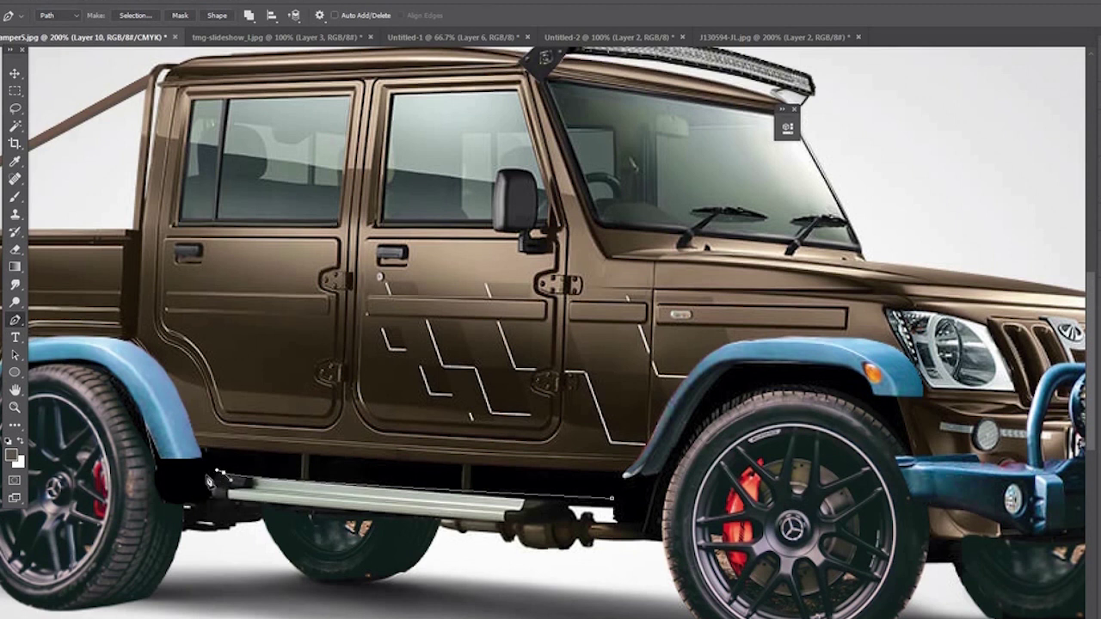
{"action": "left_click", "coordinate": [620, 511]}
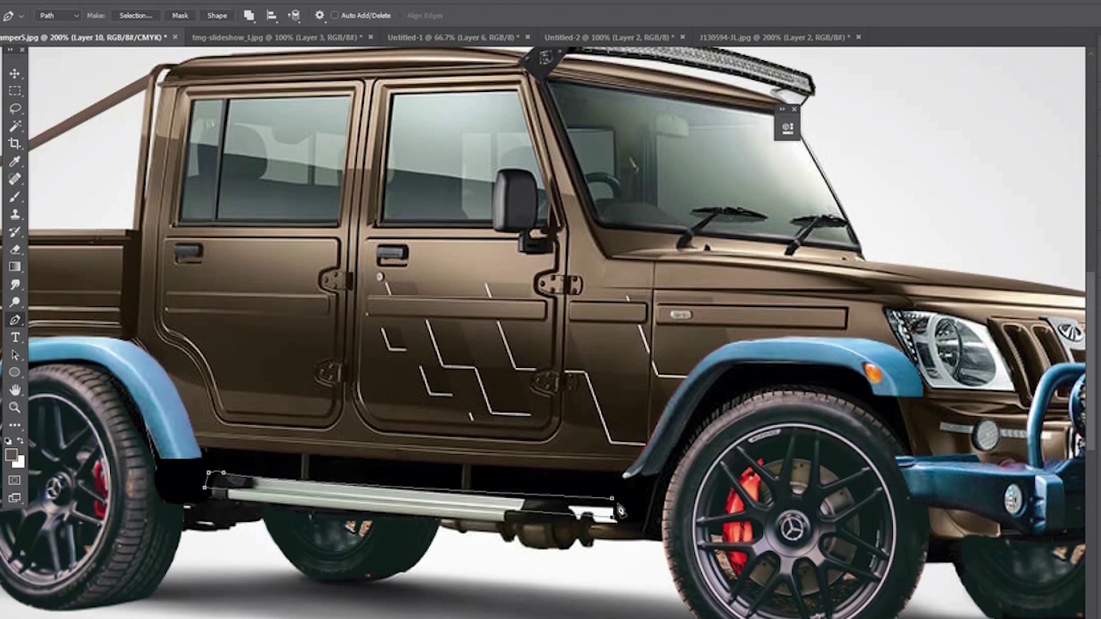
- Fill the running board selection with brown sampled from the body
{"action": "key", "text": "ctrl+Return"}
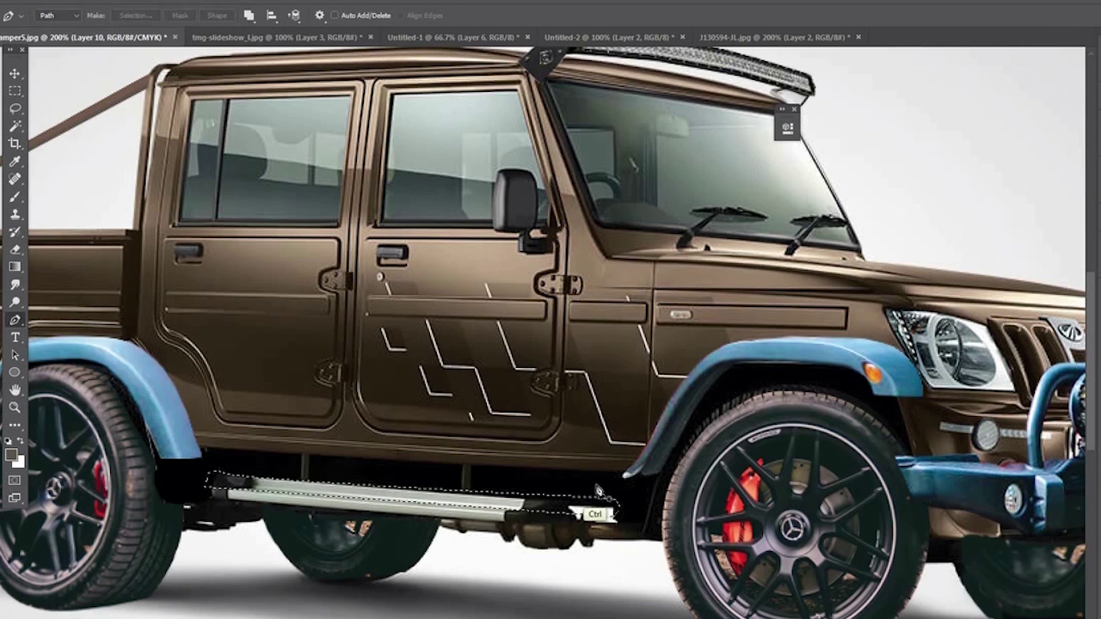
{"action": "key", "text": "i"}
{"action": "left_click", "coordinate": [448, 436]}
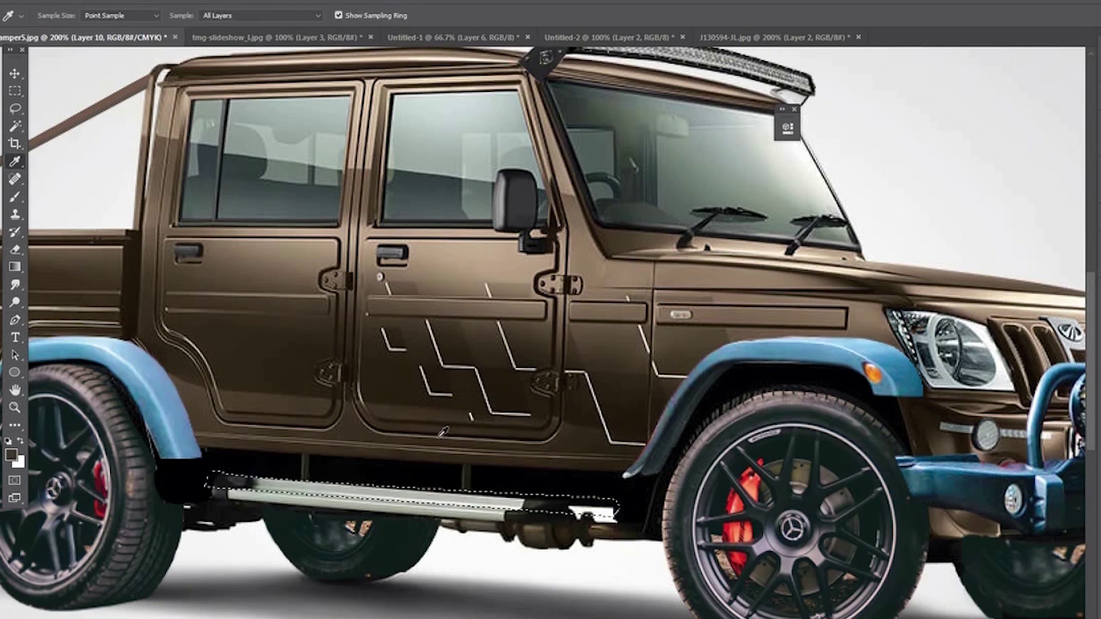
{"action": "key", "text": "b"}
{"action": "mouse_move", "coordinate": [296, 490]}
{"action": "left_mouse_down"}
{"action": "mouse_move", "coordinate": [523, 509]}
{"action": "mouse_move", "coordinate": [615, 502]}
{"action": "mouse_move", "coordinate": [219, 482]}
{"action": "mouse_move", "coordinate": [269, 481]}
{"action": "left_mouse_up"}
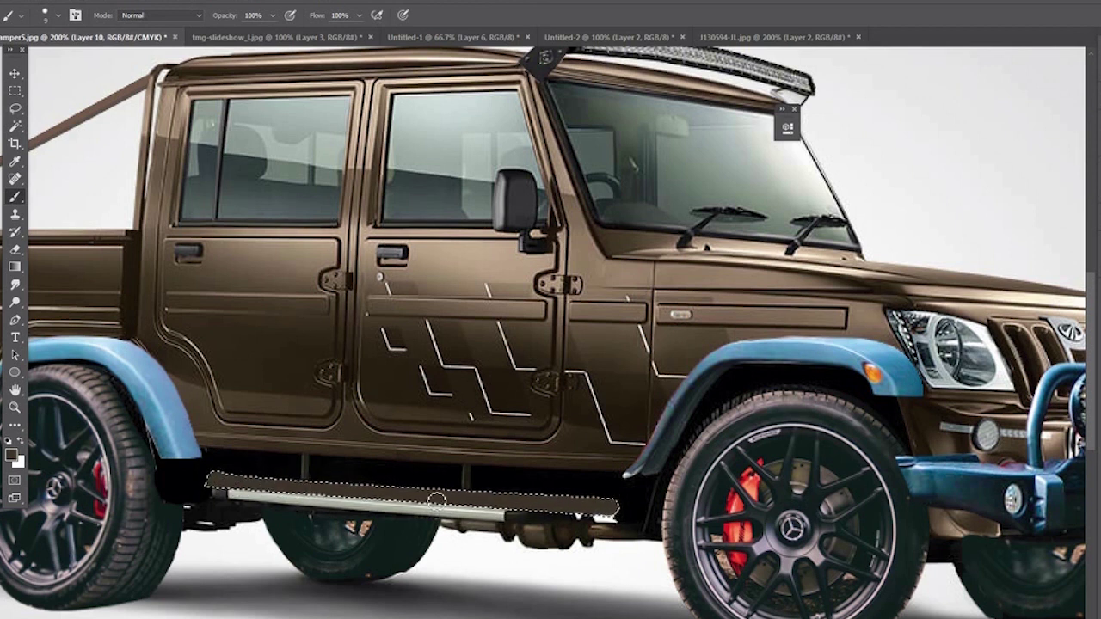
{"action": "key", "text": "ctrl+d"}
- Re-trace the full running board and paint it solid brown again
{"action": "key", "text": "p"}
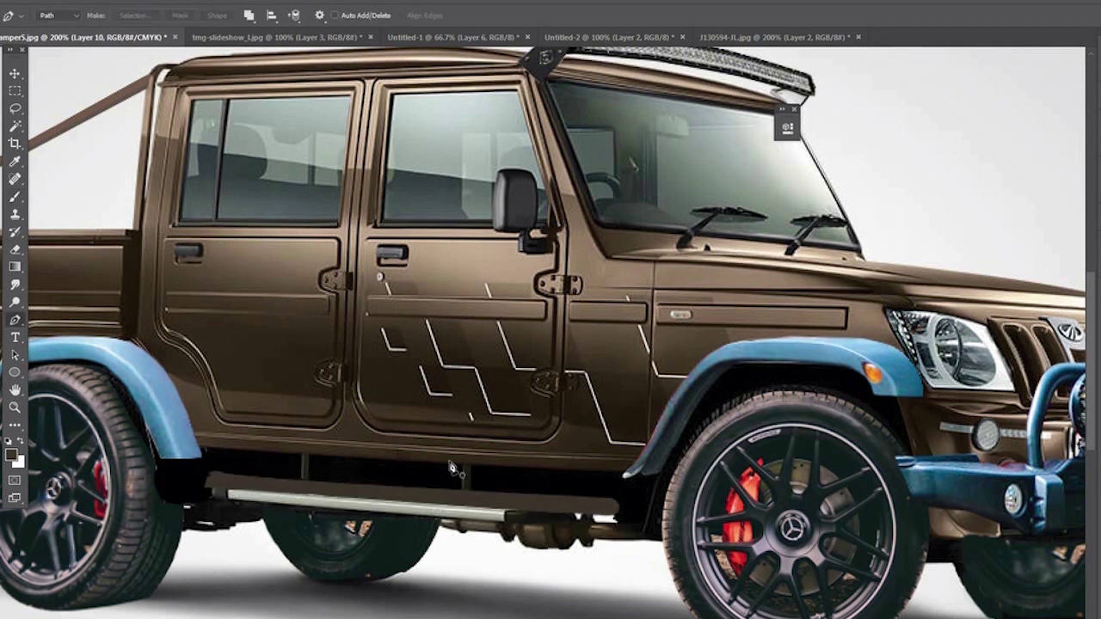
{"action": "left_click", "coordinate": [626, 520]}
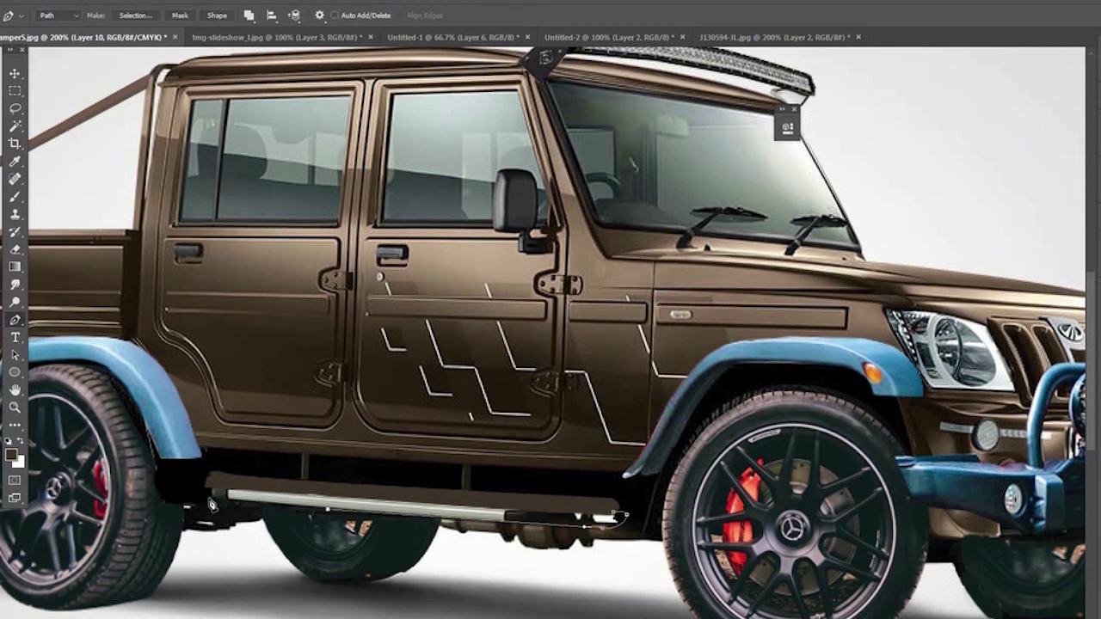
{"action": "left_click", "coordinate": [194, 487]}
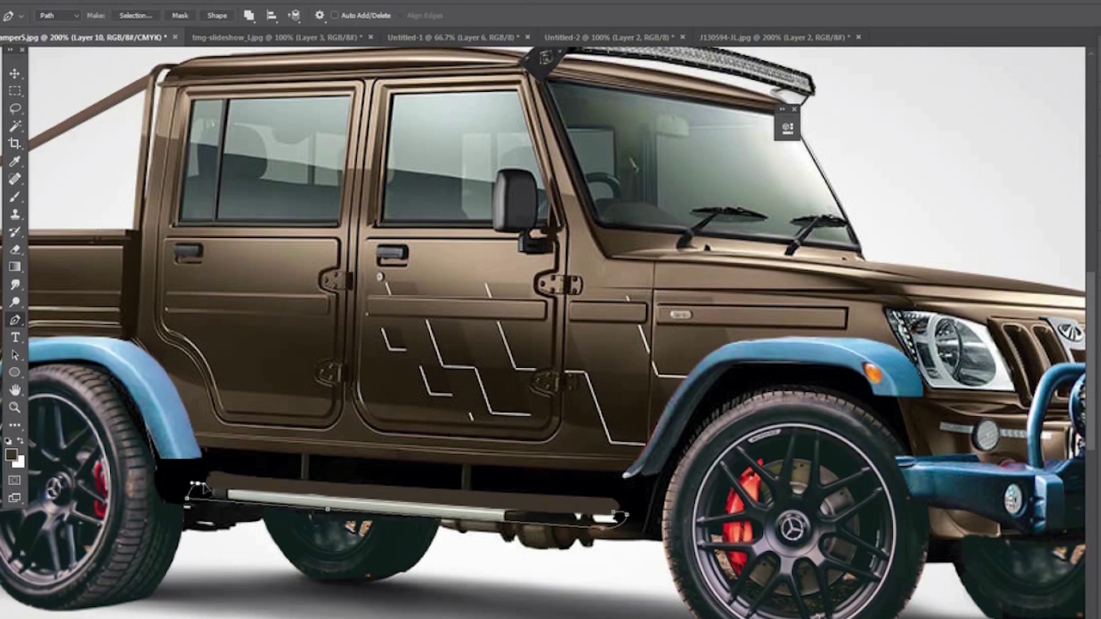
{"action": "left_click", "coordinate": [616, 517]}
{"action": "key", "text": "ctrl+Return"}
{"action": "key", "text": "i"}
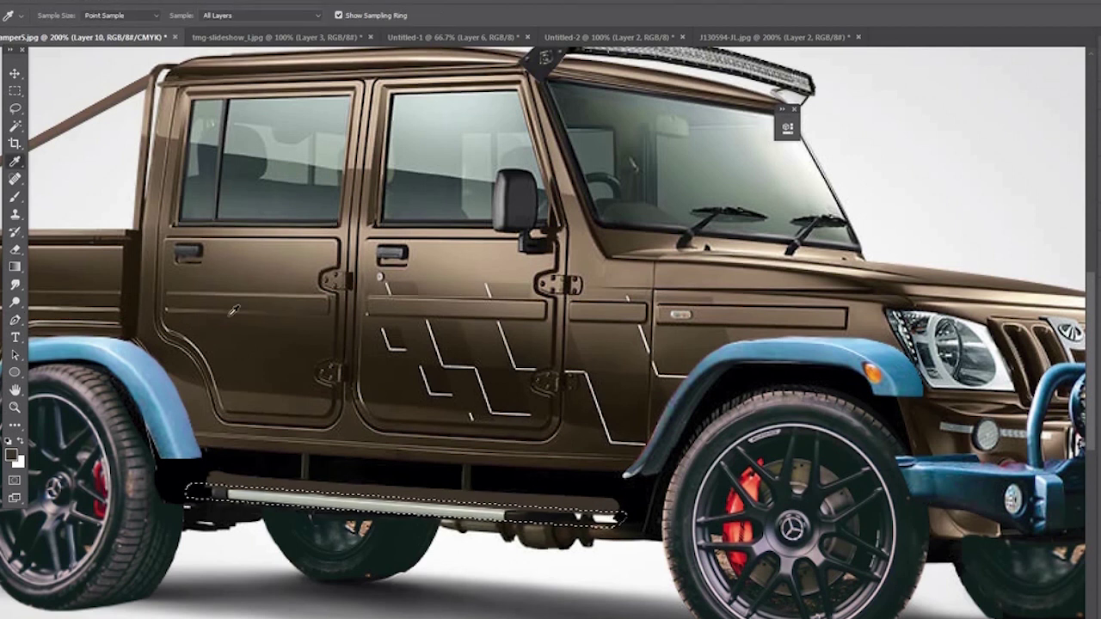
{"action": "left_click", "coordinate": [99, 111]}
{"action": "key", "text": "b"}
{"action": "mouse_move", "coordinate": [193, 492]}
{"action": "left_mouse_down"}
{"action": "mouse_move", "coordinate": [598, 520]}
{"action": "mouse_move", "coordinate": [198, 492]}
{"action": "left_mouse_up"}
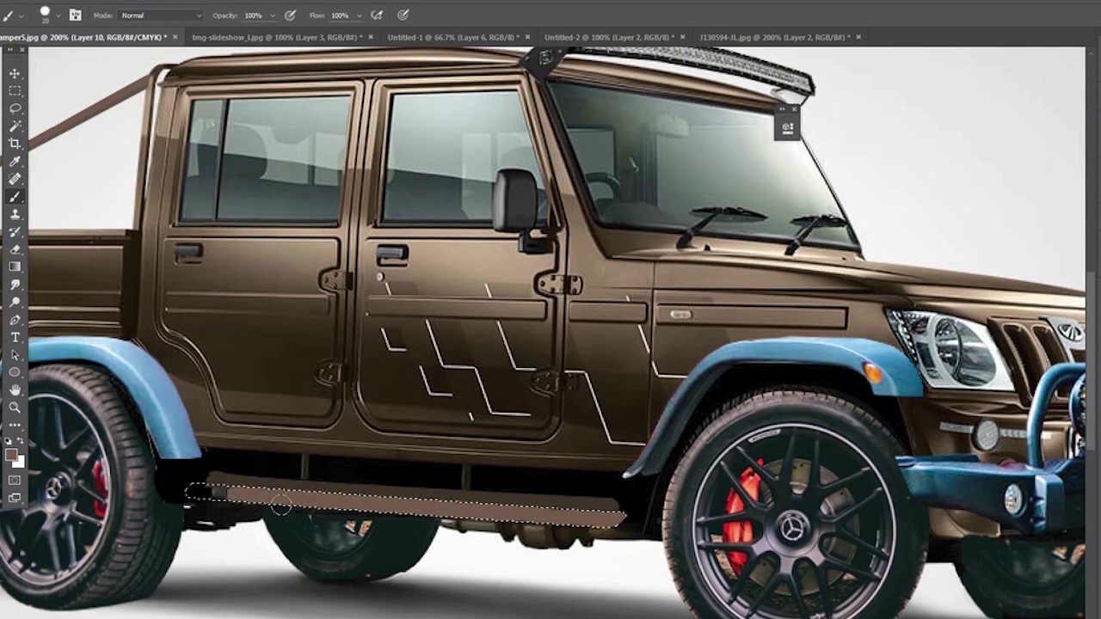
{"action": "key", "text": "ctrl+d"}
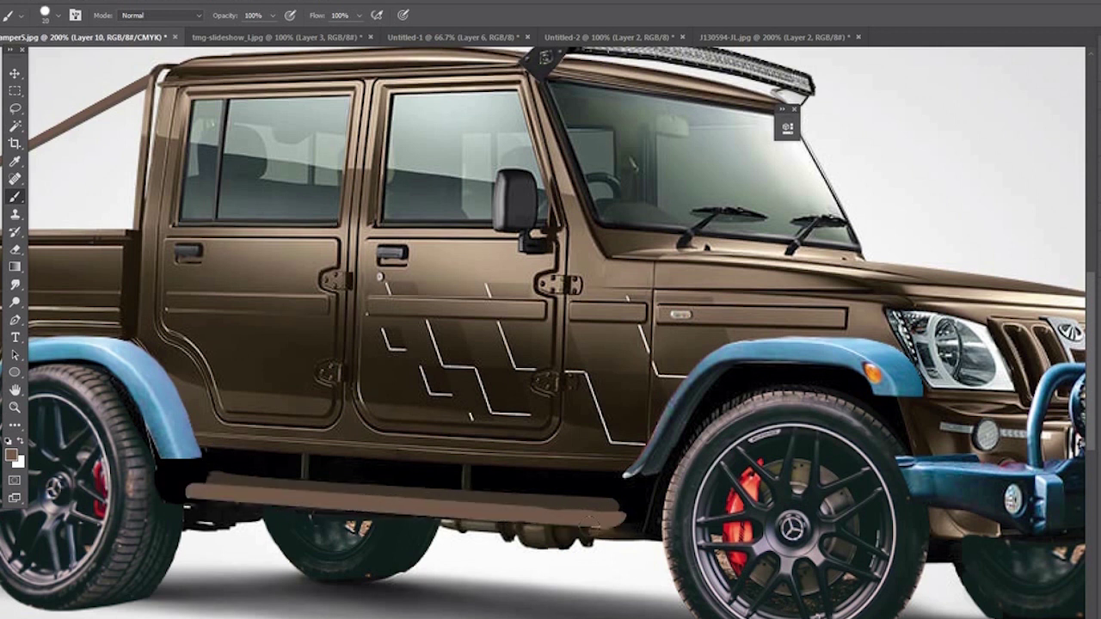
{"action": "key", "text": "bracketleft"}
{"action": "key", "text": "bracketleft"}
- Paint one short vertical brown bracket, then stroke a pen path for the second bracket
{"action": "key", "text": "p"}
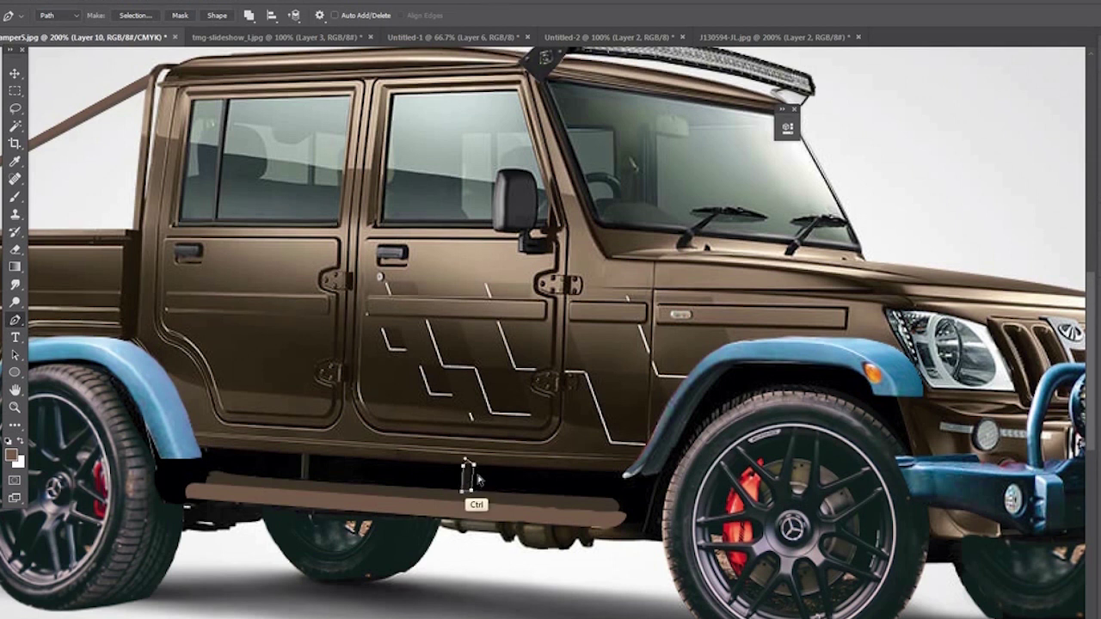
{"action": "key", "text": "i"}
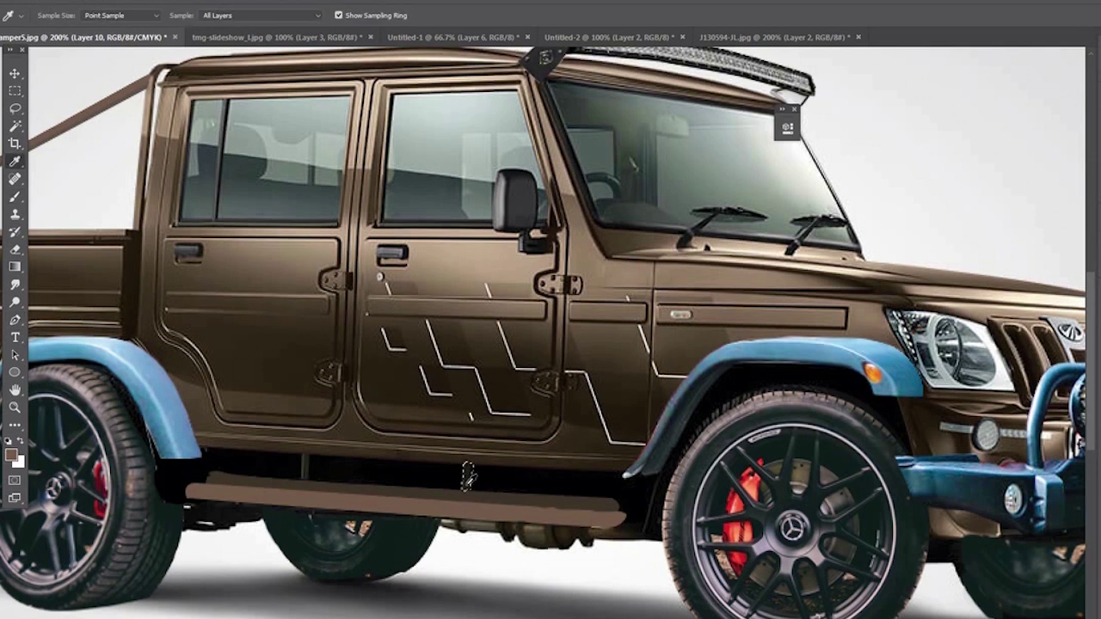
{"action": "key", "text": "b"}
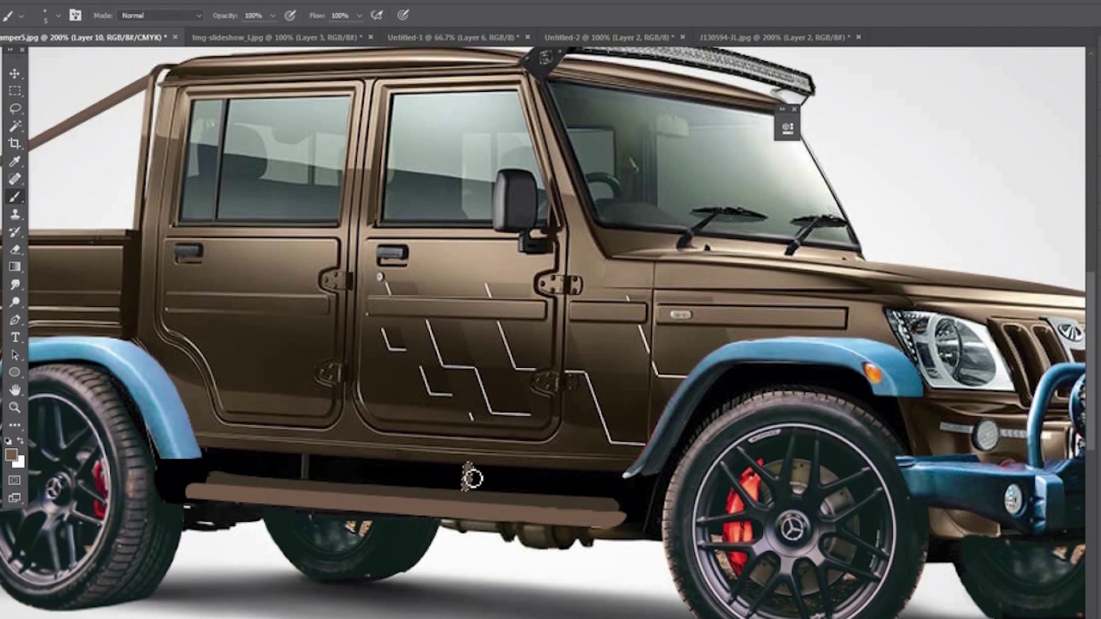
{"action": "left_click_drag", "start_coordinate": [465, 464], "coordinate": [466, 488]}
{"action": "key", "text": "p"}
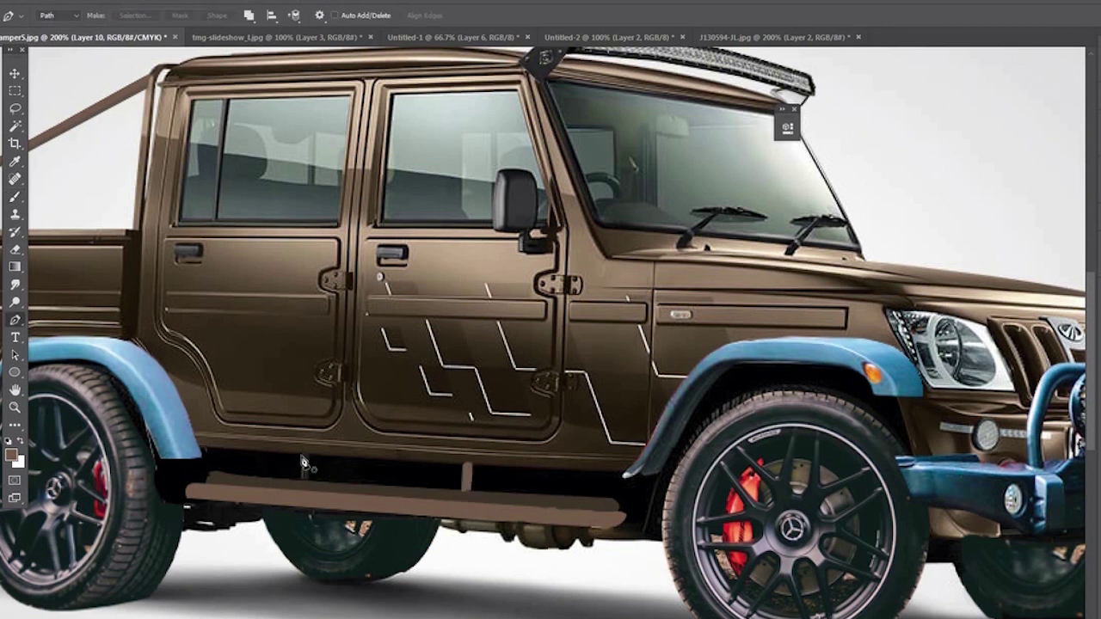
{"action": "left_click", "coordinate": [310, 457]}
{"action": "key", "text": "b"}
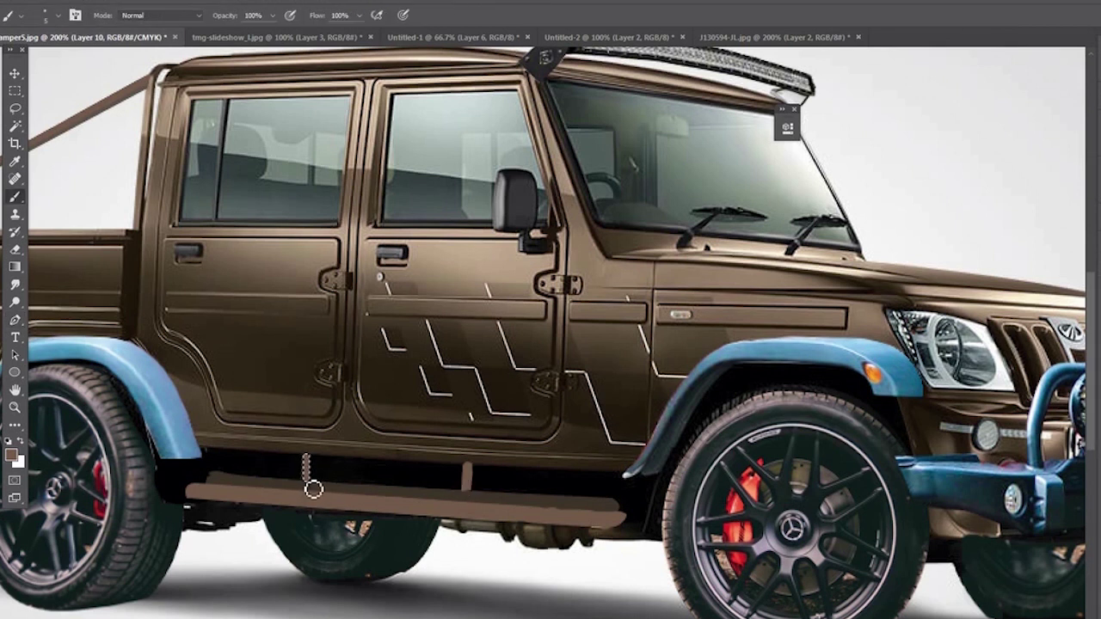
{"action": "key", "text": "Return"}
{"action": "left_click_drag", "start_coordinate": [524, 373], "coordinate": [430, 288]}
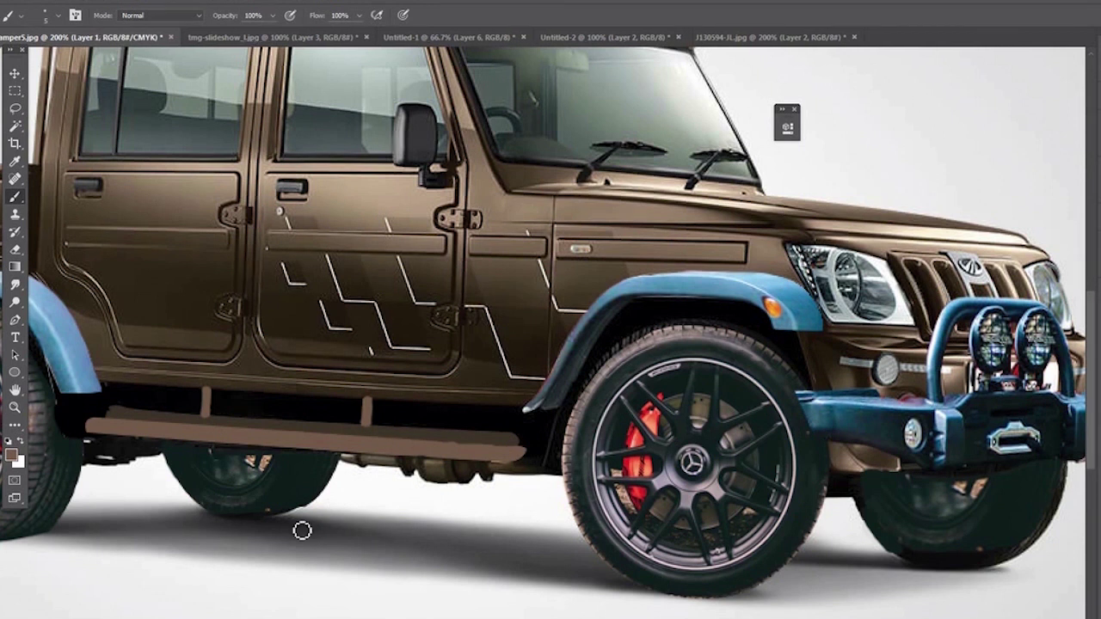
- Sample the dark tyre colour and switch to the working layer
{"action": "key", "text": "i"}
{"action": "left_click", "coordinate": [307, 493]}
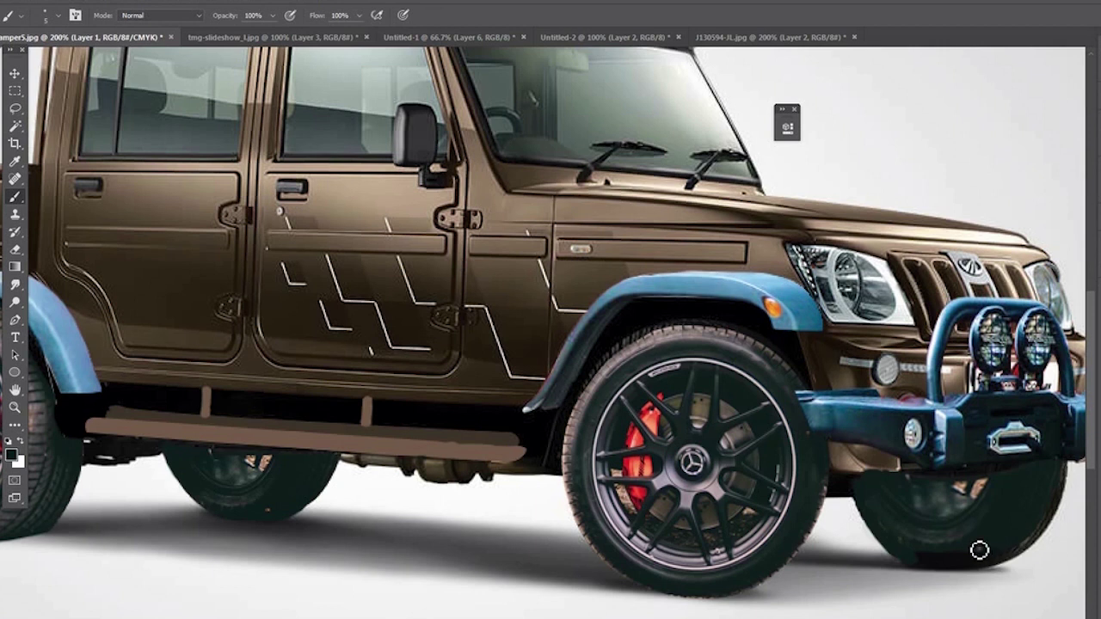
{"action": "key", "text": "ctrl+minus"}
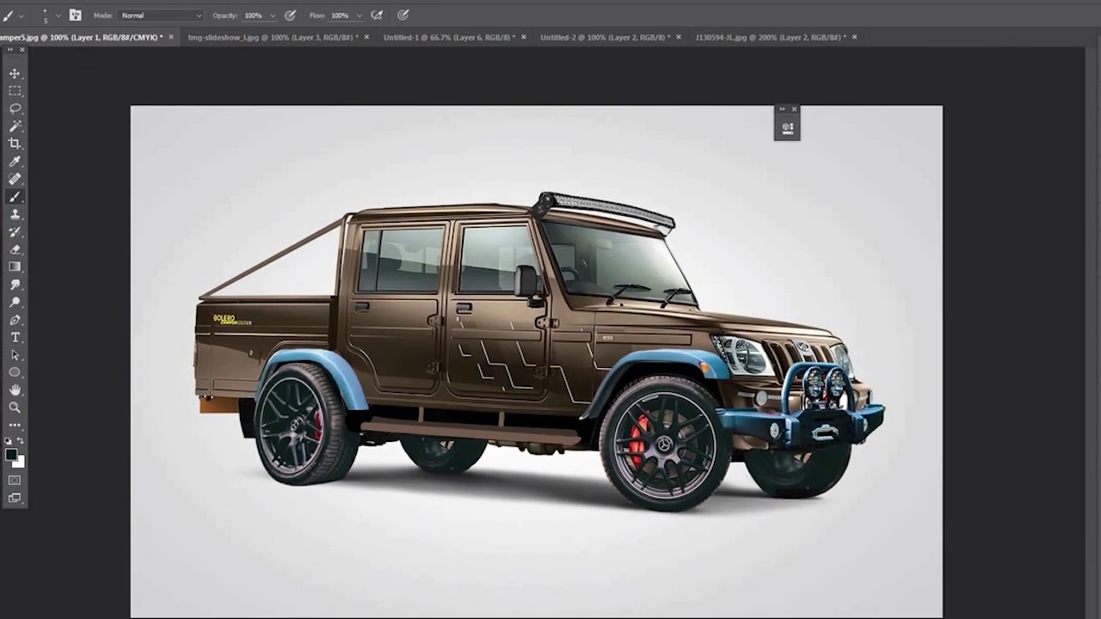
{"action": "key", "text": "ctrl+plus"}
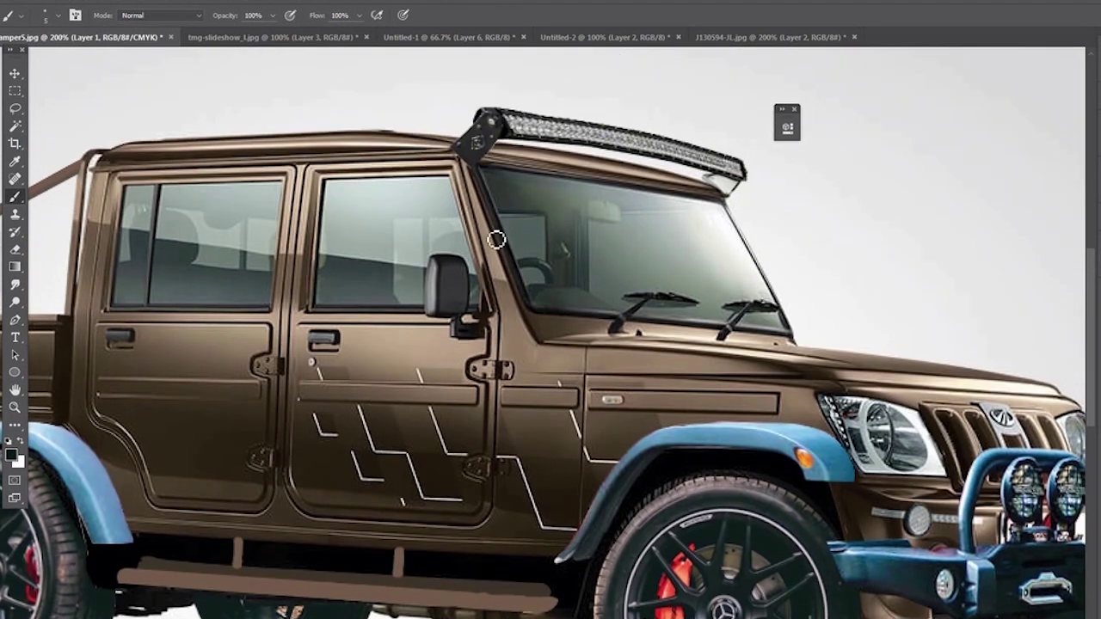
{"action": "key", "text": "p"}
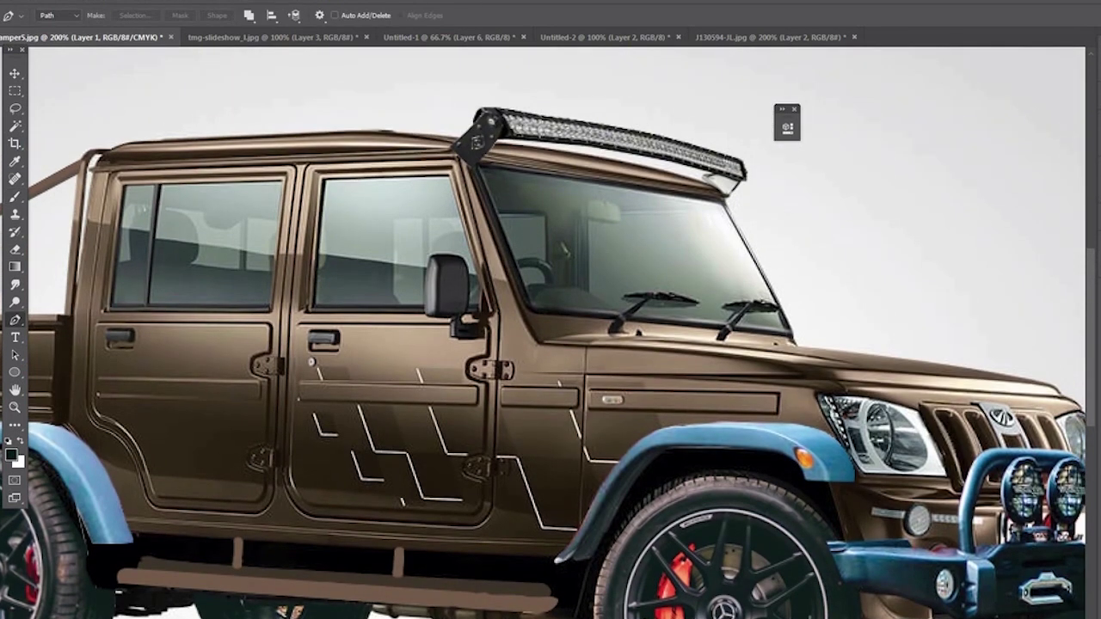
{"action": "key", "text": "alt+period"}
{"action": "key", "text": "ctrl+minus"}
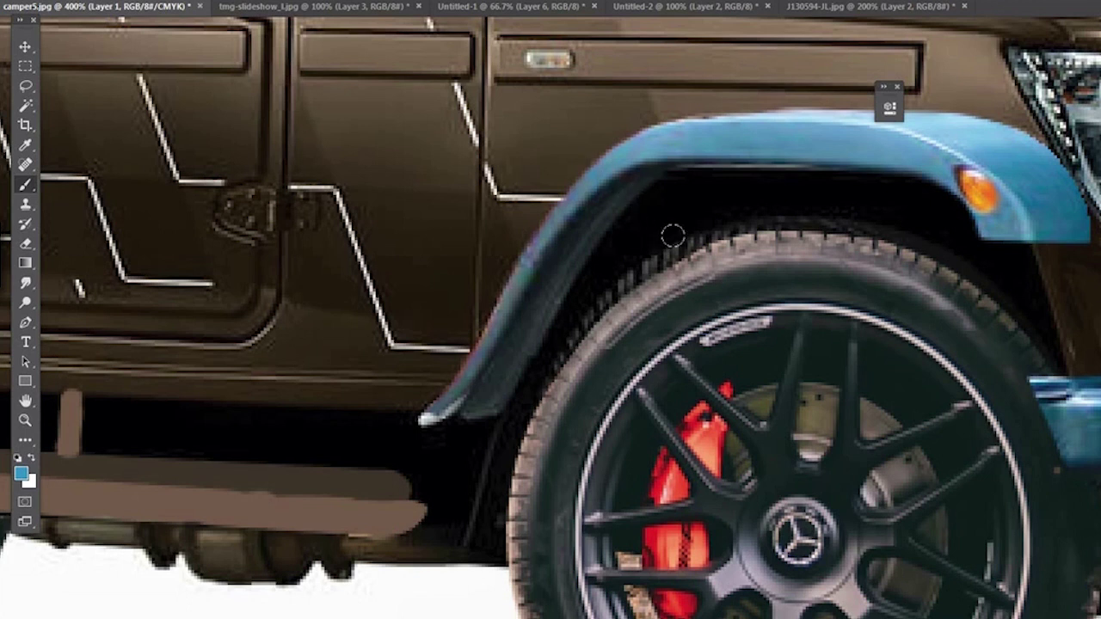
- Paint black over the tread inside the front arch and darken the wheel behind the bull-bar
{"action": "left_click", "coordinate": [679, 239], "text": "alt"}
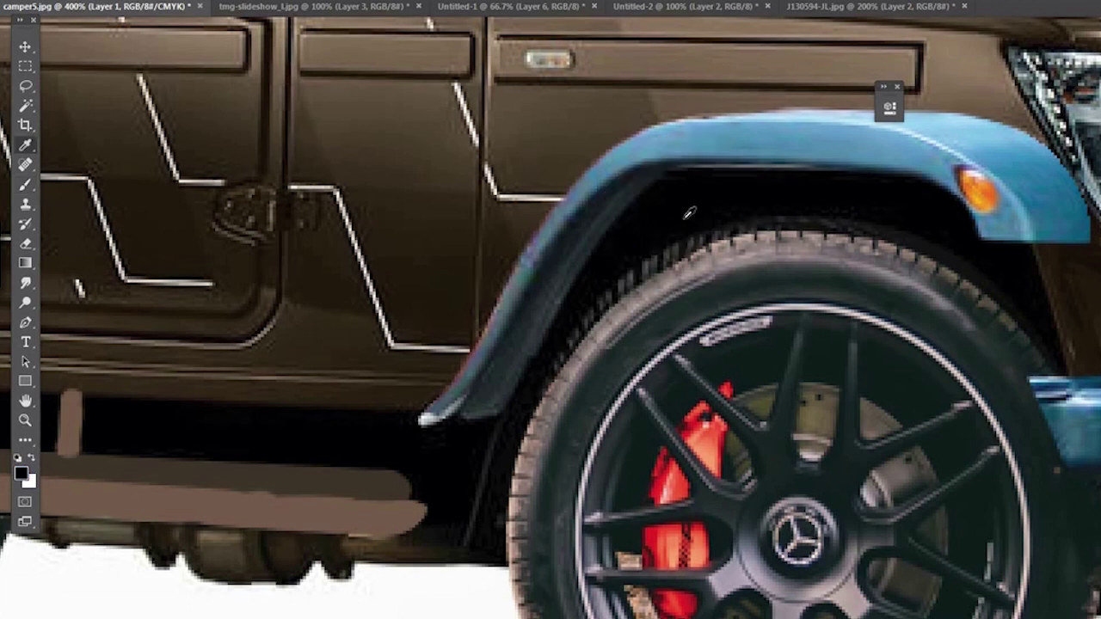
{"action": "mouse_move", "coordinate": [686, 219]}
{"action": "left_mouse_down"}
{"action": "mouse_move", "coordinate": [554, 356]}
{"action": "mouse_move", "coordinate": [634, 277]}
{"action": "mouse_move", "coordinate": [767, 221]}
{"action": "mouse_move", "coordinate": [899, 233]}
{"action": "left_mouse_up"}
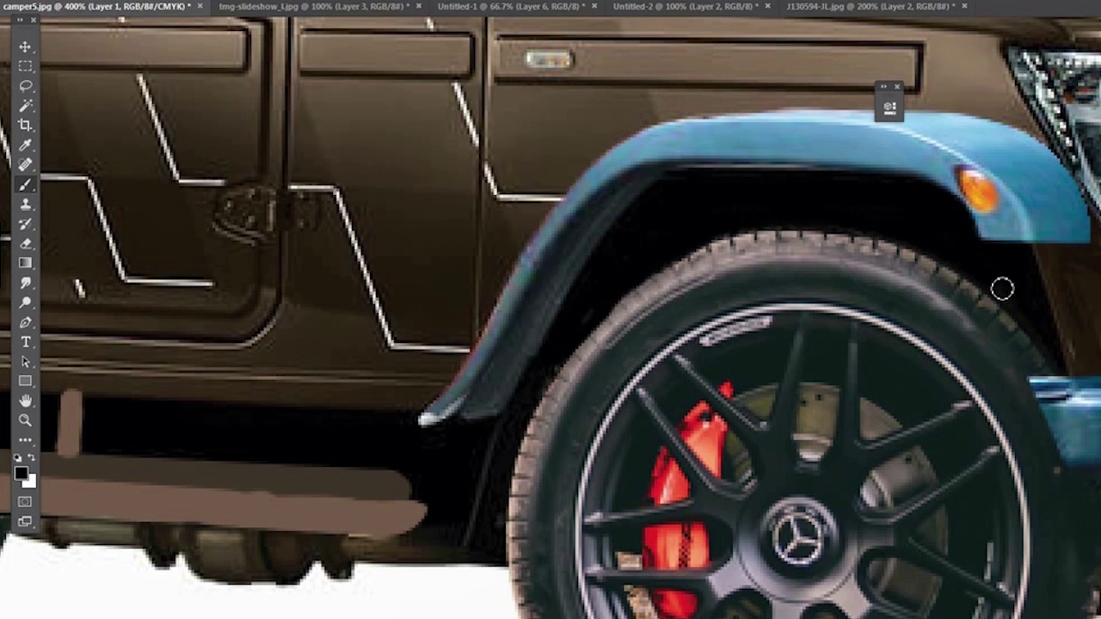
{"action": "mouse_move", "coordinate": [1061, 514]}
{"action": "left_mouse_down"}
{"action": "mouse_move", "coordinate": [870, 233]}
{"action": "mouse_move", "coordinate": [476, 416]}
{"action": "left_mouse_up"}
{"action": "key", "text": "ctrl+minus"}
{"action": "key", "text": "ctrl+minus"}
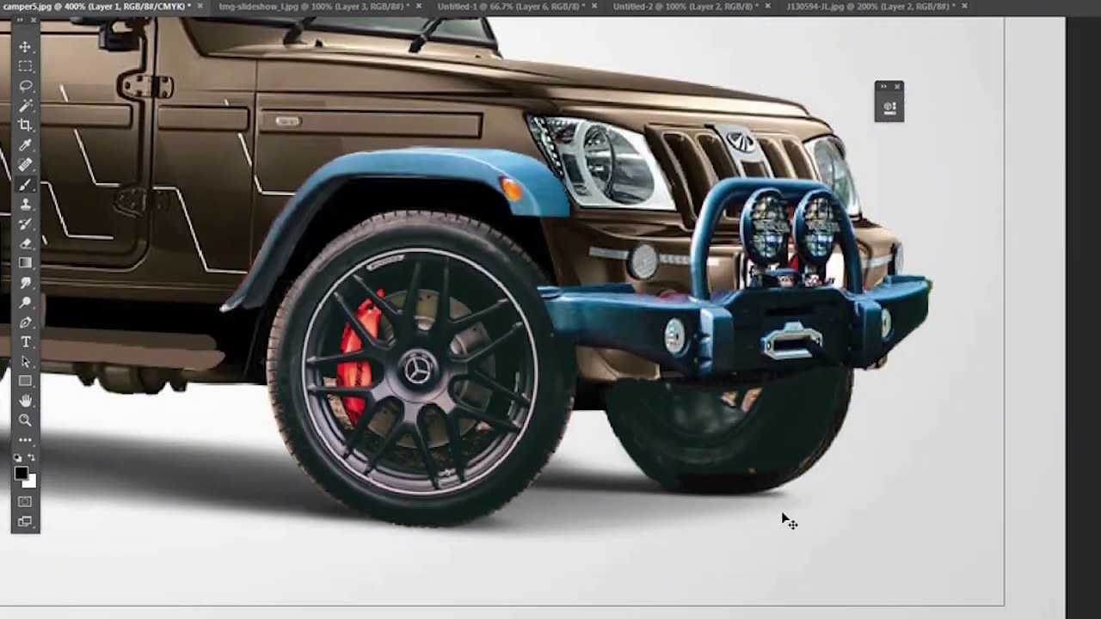
{"action": "left_click_drag", "start_coordinate": [252, 504], "coordinate": [283, 504]}
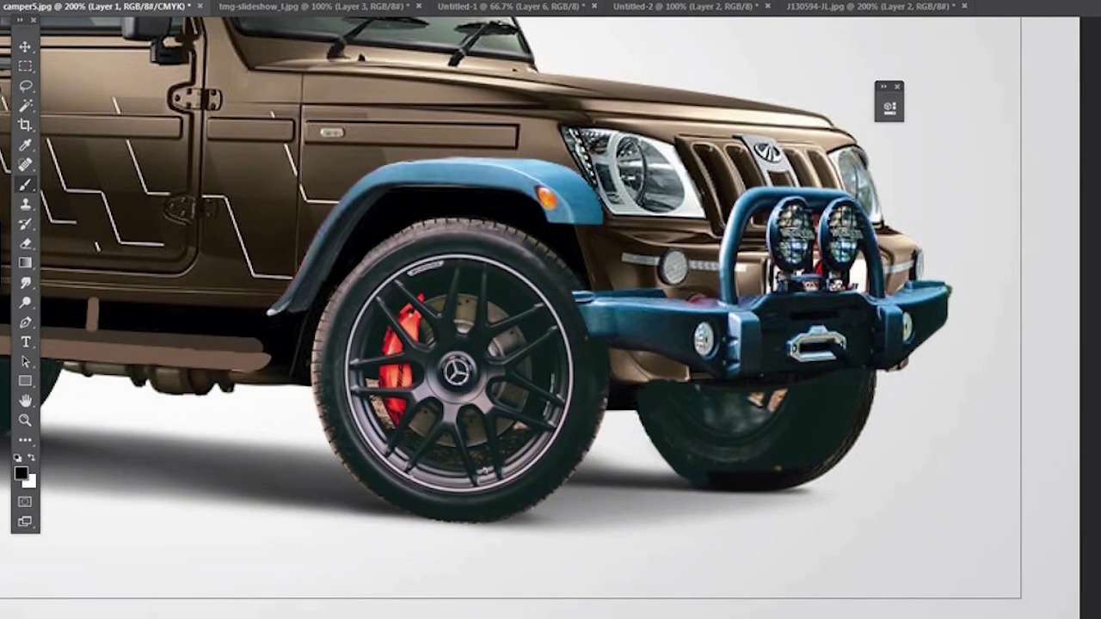
{"action": "key", "text": "ctrl+z"}
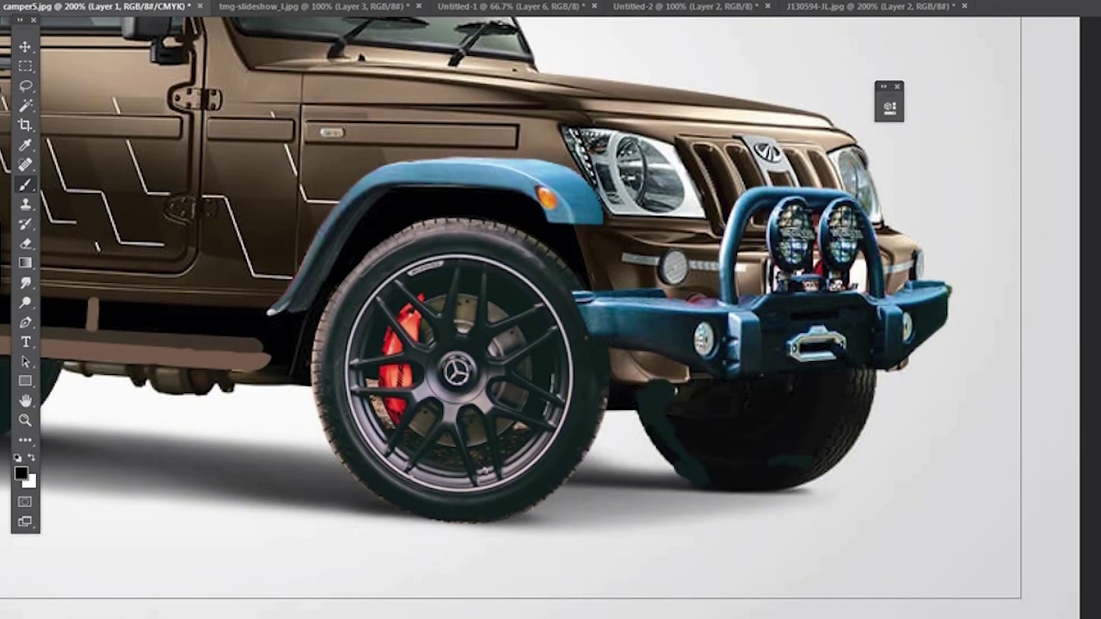
{"action": "scroll", "coordinate": [684, 592], "scroll_direction": "left", "scroll_amount": 5}
{"action": "scroll", "coordinate": [580, 570], "scroll_direction": "left", "scroll_amount": 3}
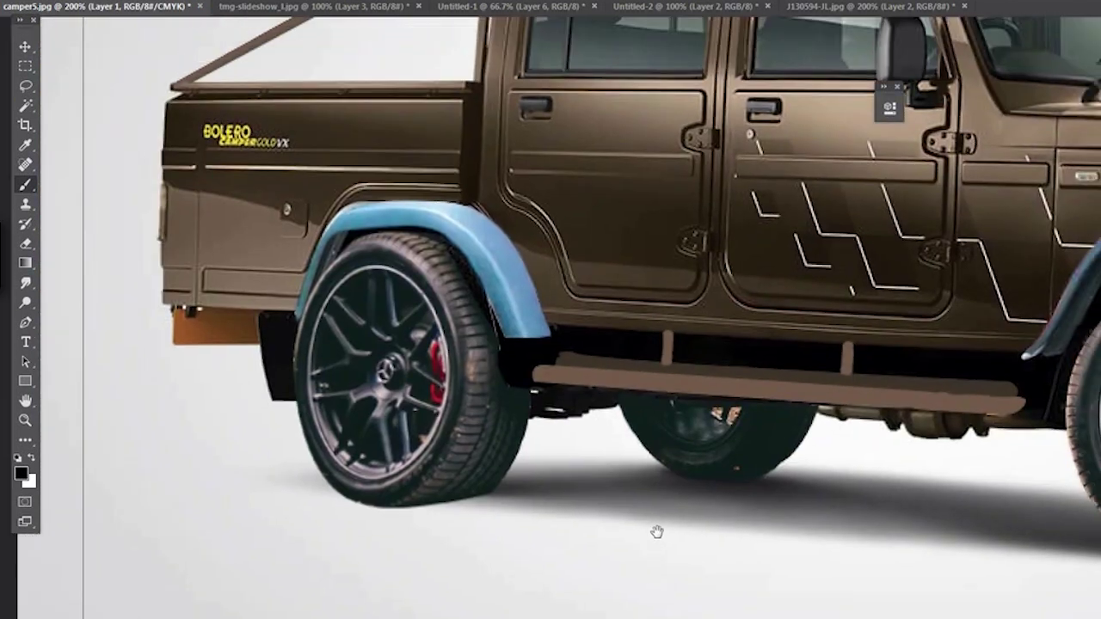
{"action": "scroll", "coordinate": [128, 315], "scroll_direction": "up", "scroll_amount": 3}
- Lasso the BOLERO logo on the bed, spot-heal it away, then heal the tailgate blemish
{"action": "key", "text": "l"}
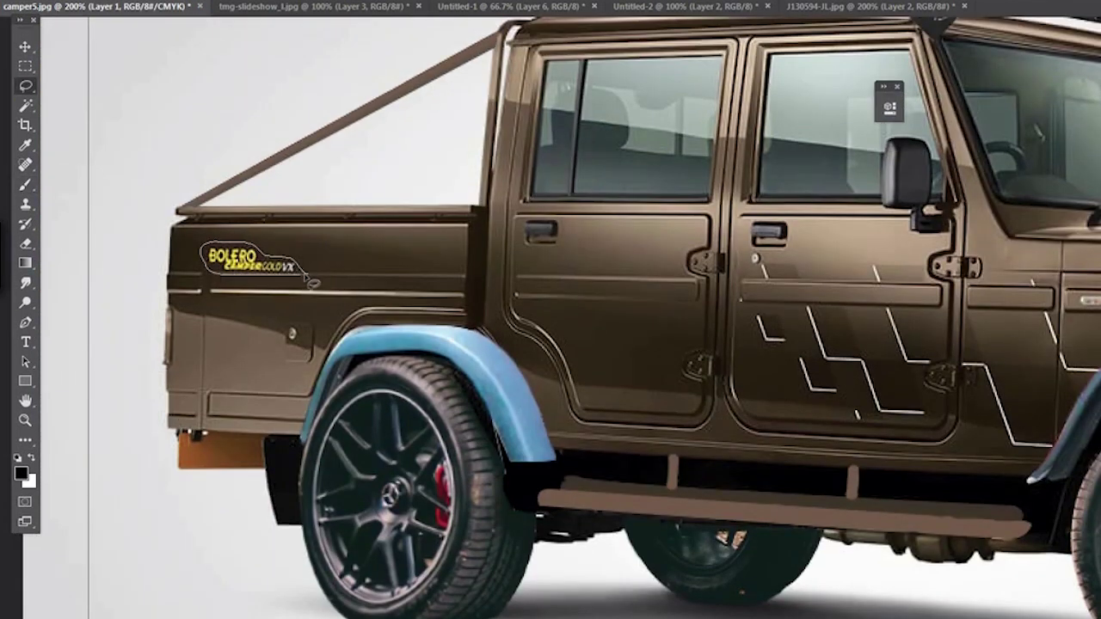
{"action": "left_click_drag", "start_coordinate": [304, 273], "coordinate": [302, 272]}
{"action": "key", "text": "j"}
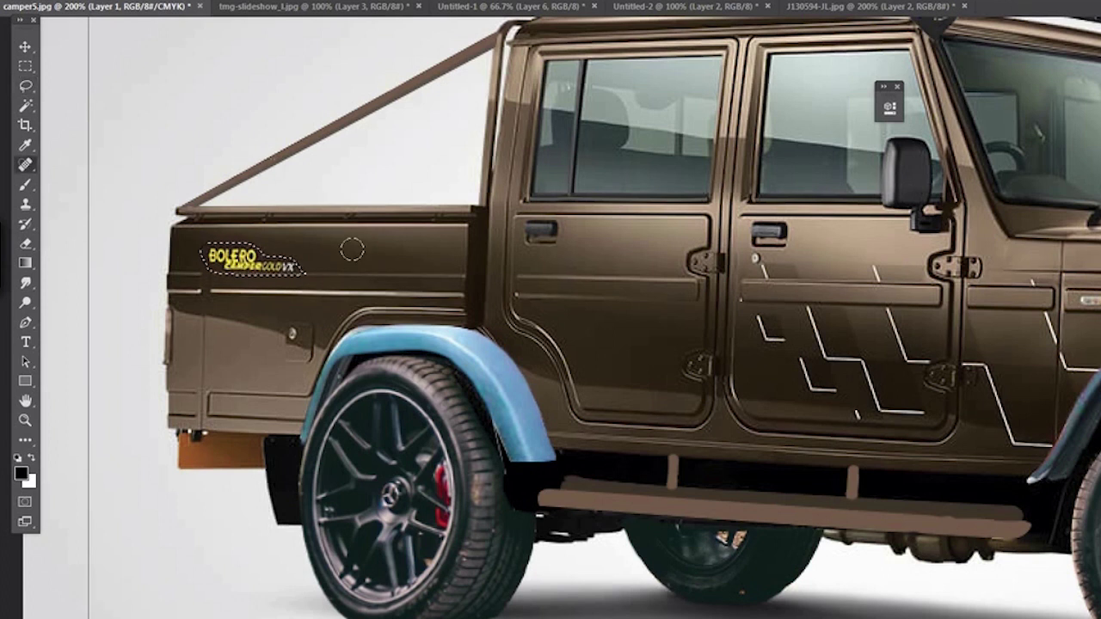
{"action": "mouse_move", "coordinate": [215, 258]}
{"action": "left_mouse_down"}
{"action": "mouse_move", "coordinate": [301, 267]}
{"action": "mouse_move", "coordinate": [211, 256]}
{"action": "left_mouse_up"}
{"action": "key", "text": "Return"}
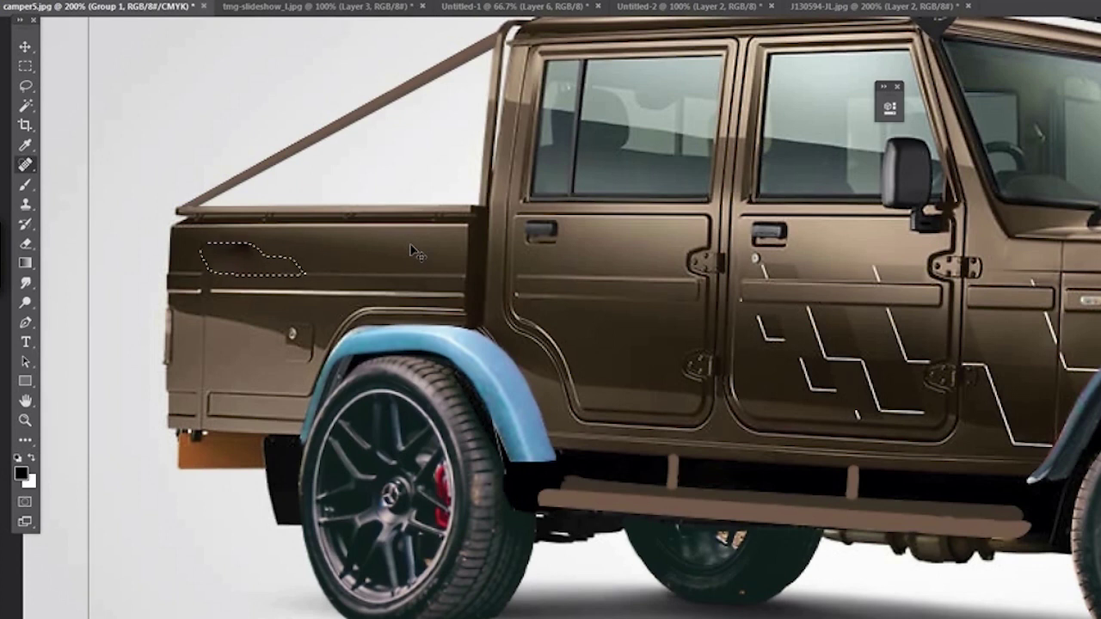
{"action": "key", "text": "ctrl+d"}
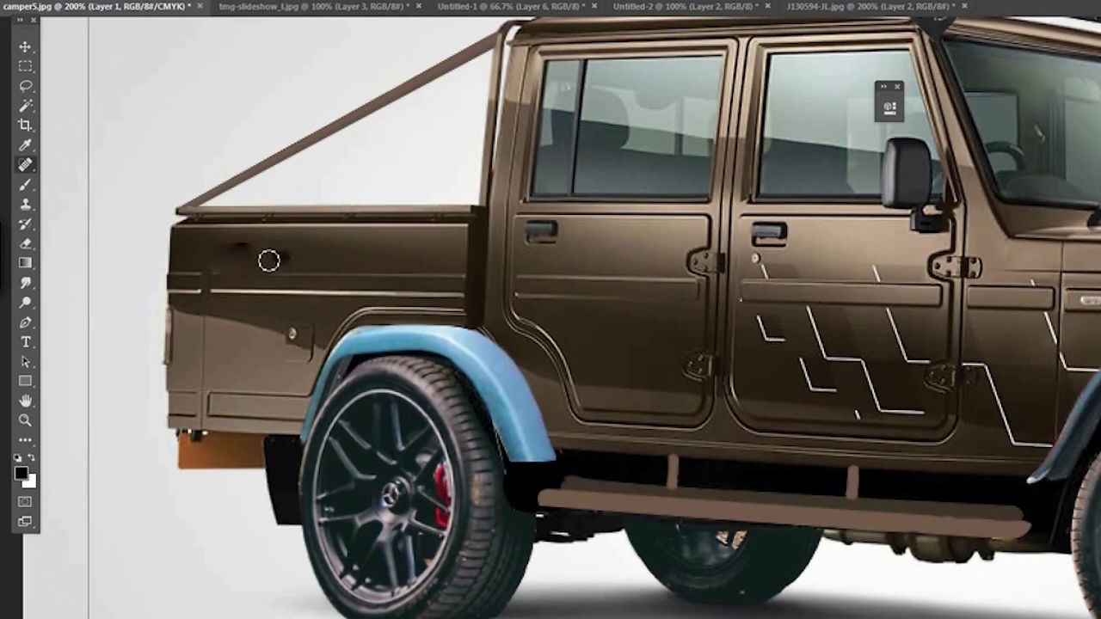
{"action": "left_click_drag", "start_coordinate": [293, 260], "coordinate": [237, 250]}
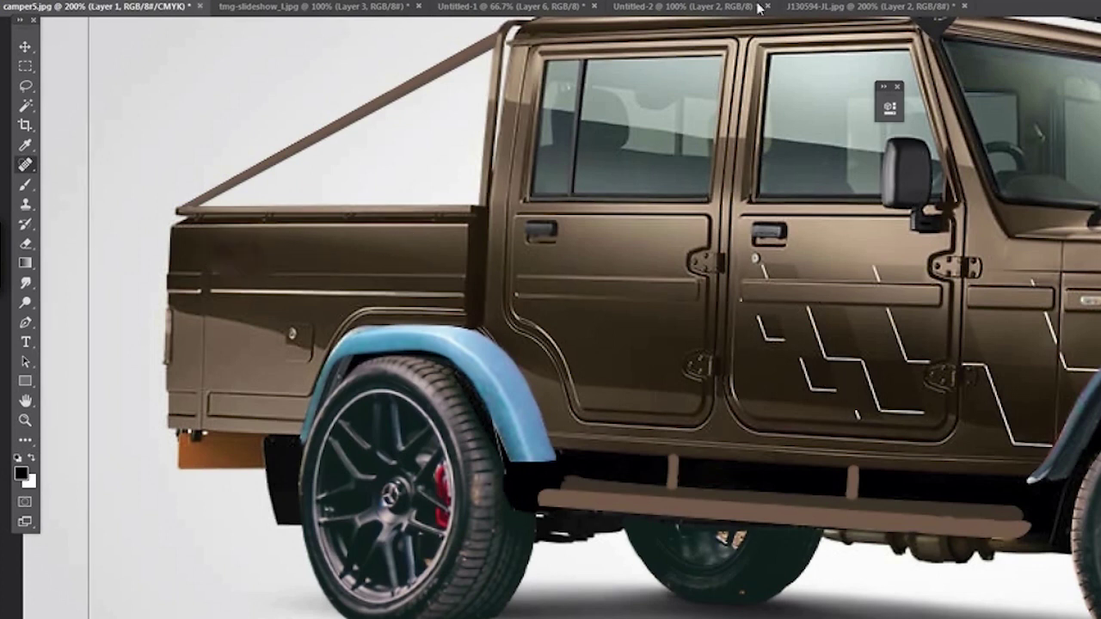
{"action": "left_click", "coordinate": [826, 6]}
- Drag the grey stripe logo from Untitled-2 into camper5.jpg and position it on the bed
{"action": "left_click", "coordinate": [641, 6]}
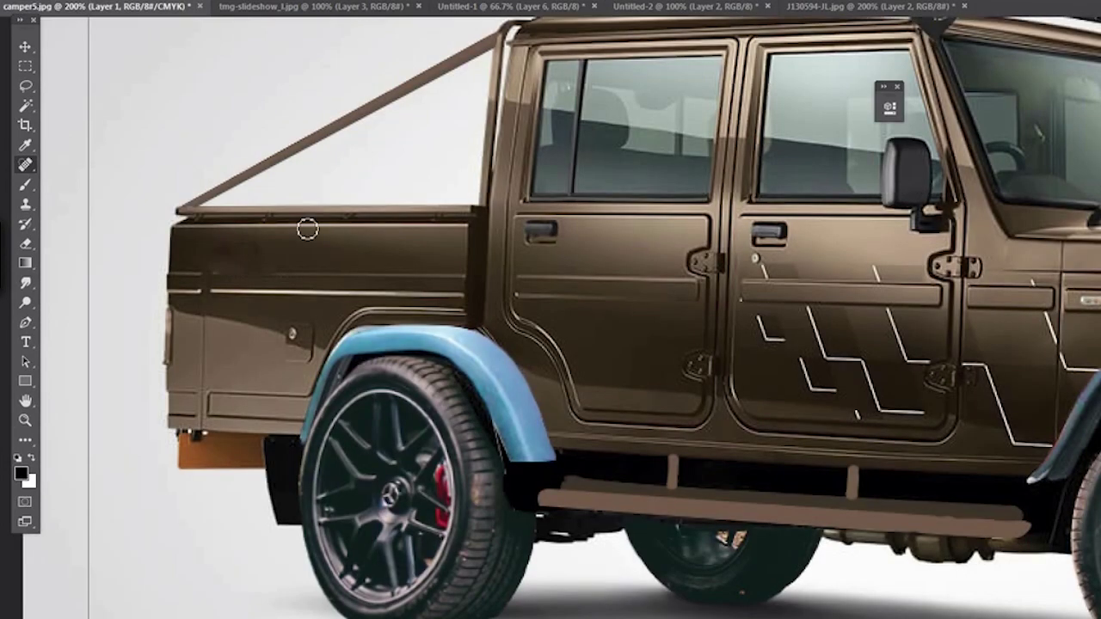
{"action": "left_click_drag", "start_coordinate": [609, 370], "coordinate": [307, 229]}
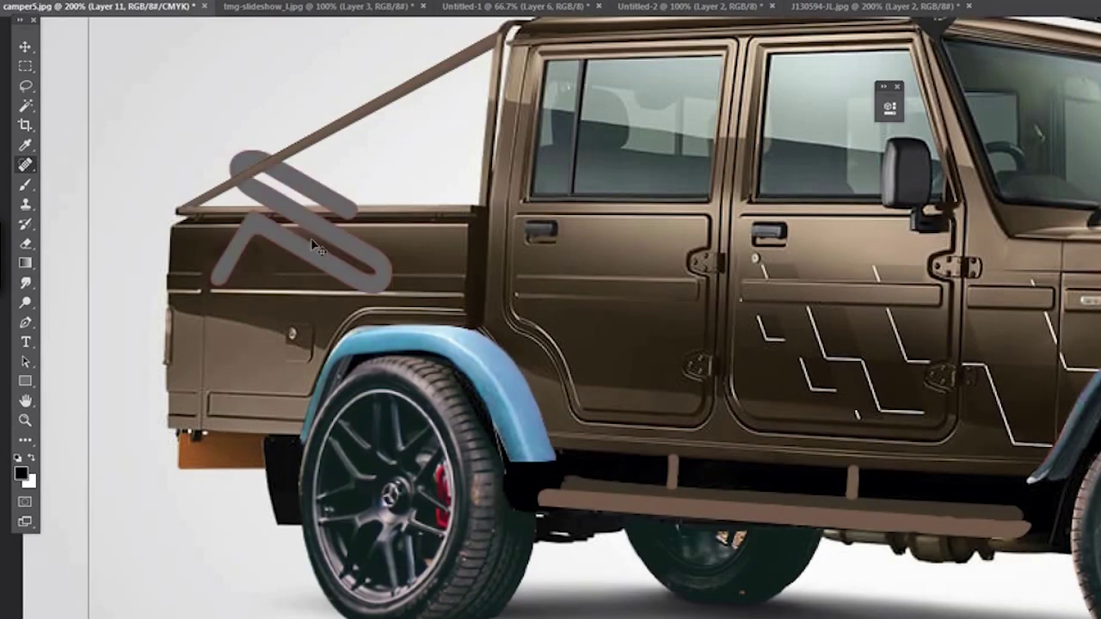
{"action": "key", "text": "ctrl+minus"}
{"action": "key", "text": "ctrl+minus"}
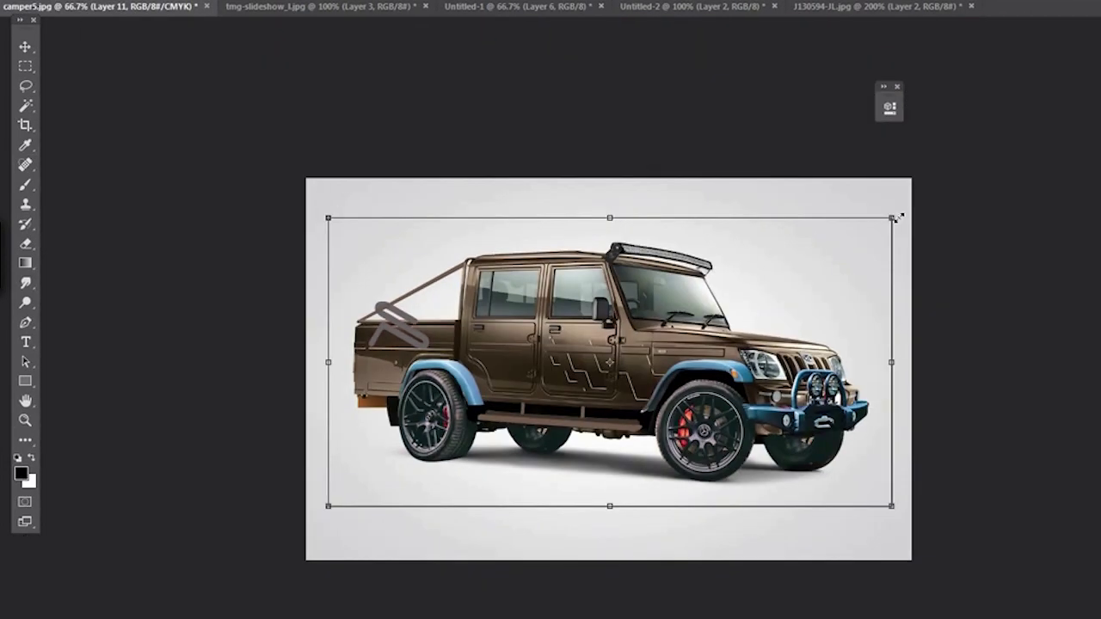
{"action": "left_click_drag", "start_coordinate": [896, 218], "coordinate": [409, 383]}
{"action": "left_click_drag", "start_coordinate": [381, 467], "coordinate": [343, 474]}
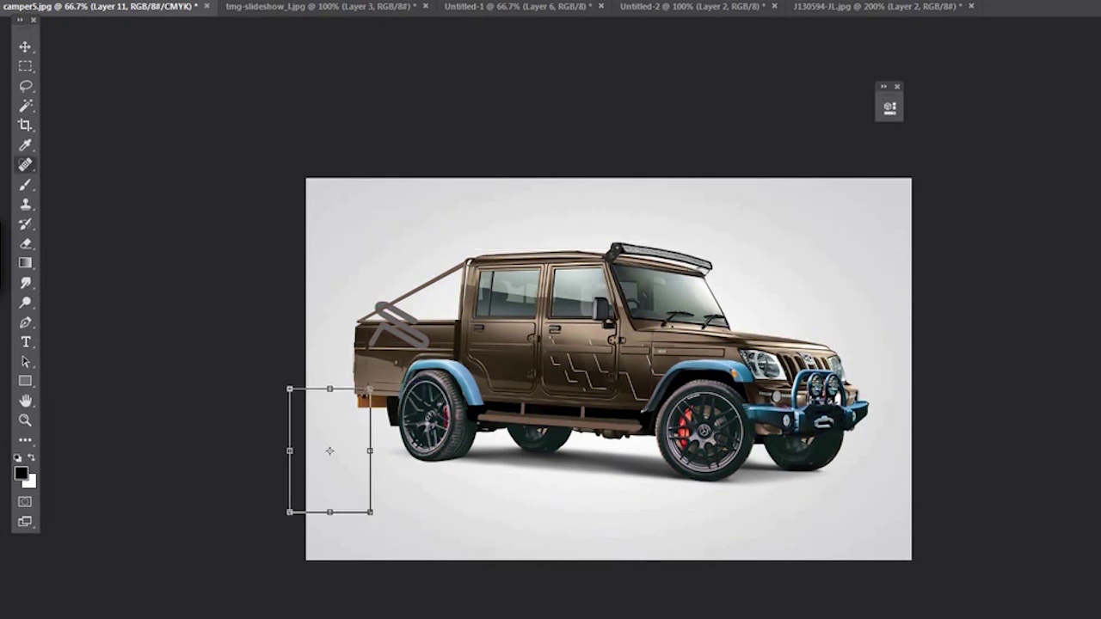
{"action": "key", "text": "Escape"}
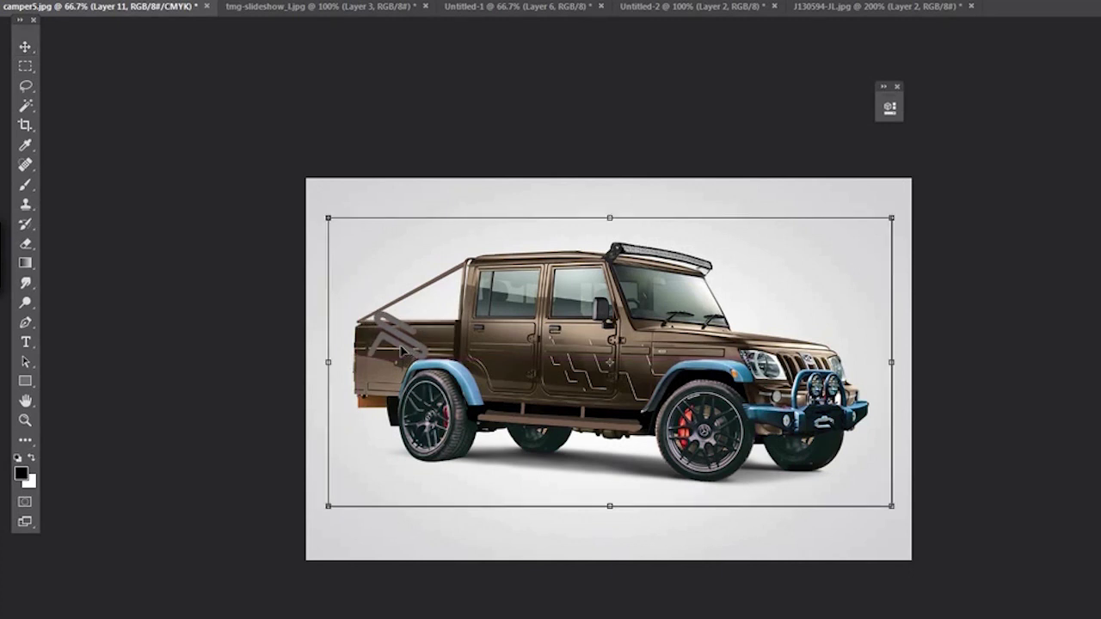
{"action": "left_click_drag", "start_coordinate": [401, 349], "coordinate": [399, 336]}
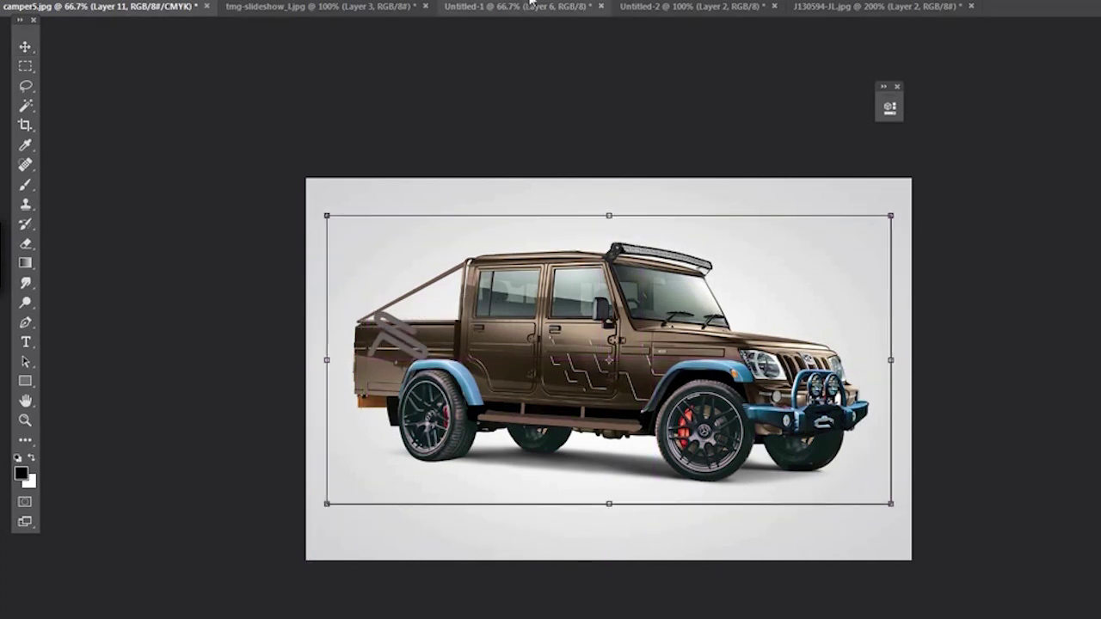
{"action": "key", "text": "Return"}
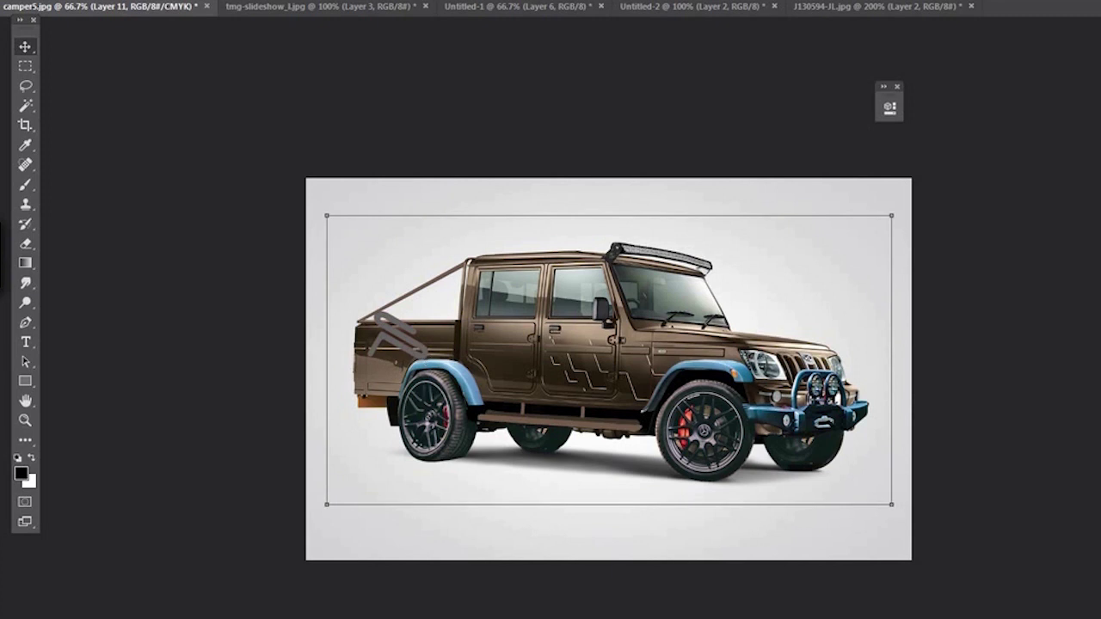
- Delete the misplaced stripe layer and bring the grey logo in from Untitled-2 again
{"action": "key", "text": "Escape"}
{"action": "left_click", "coordinate": [1074, 555]}
{"action": "key", "text": "Return"}
{"action": "key", "text": "ctrl+shift+Tab"}
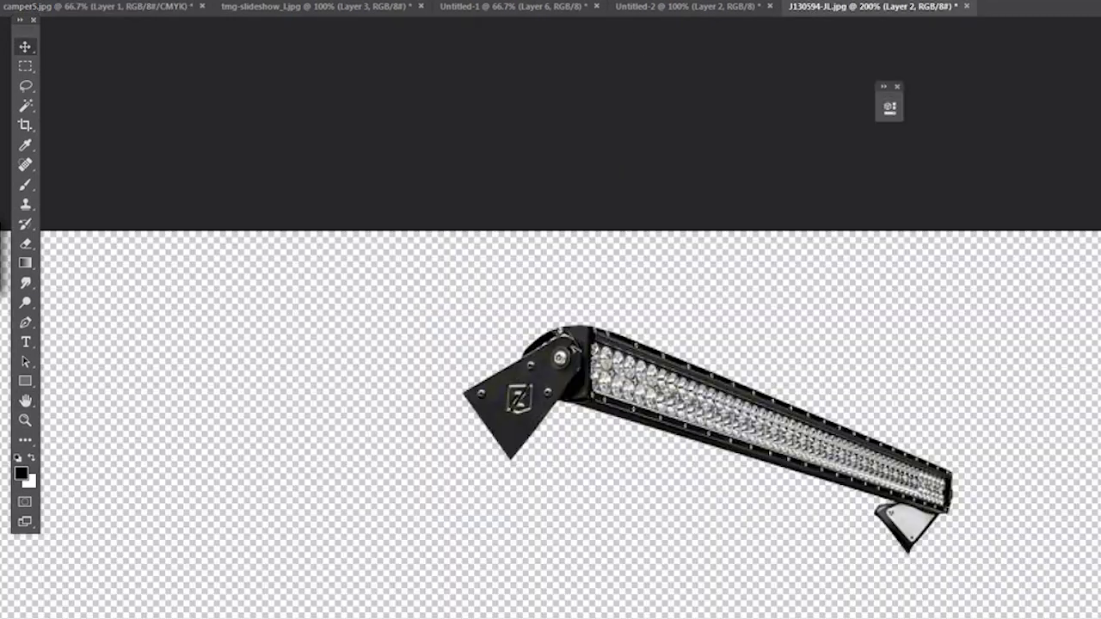
{"action": "left_click", "coordinate": [689, 6]}
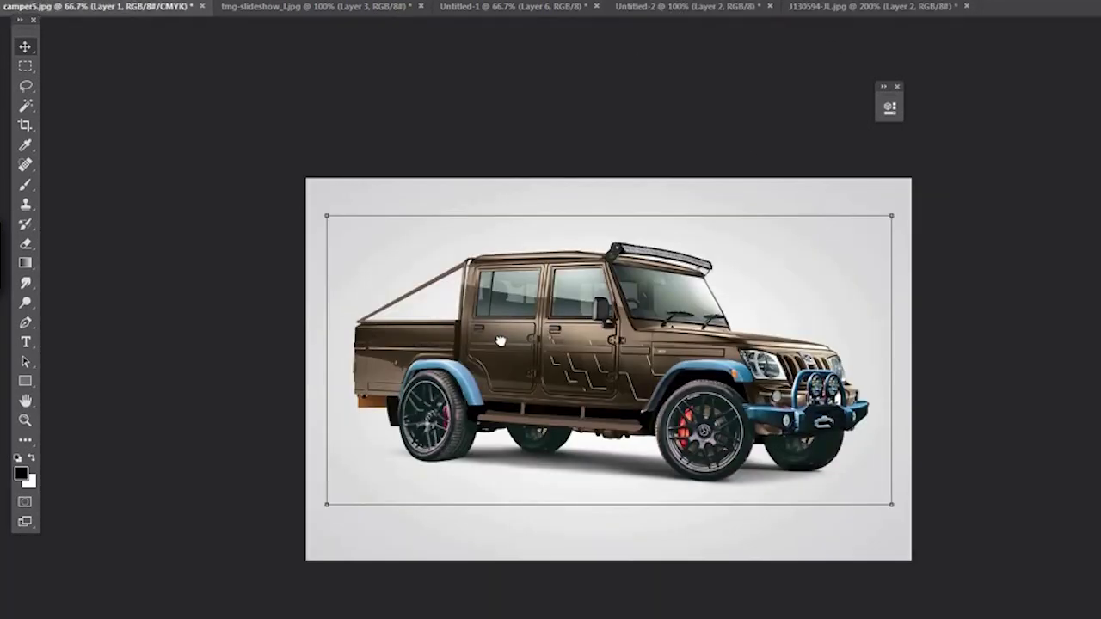
{"action": "mouse_move", "coordinate": [590, 357]}
{"action": "left_mouse_down"}
{"action": "mouse_move", "coordinate": [402, 357]}
{"action": "mouse_move", "coordinate": [1100, 355]}
{"action": "left_mouse_up"}
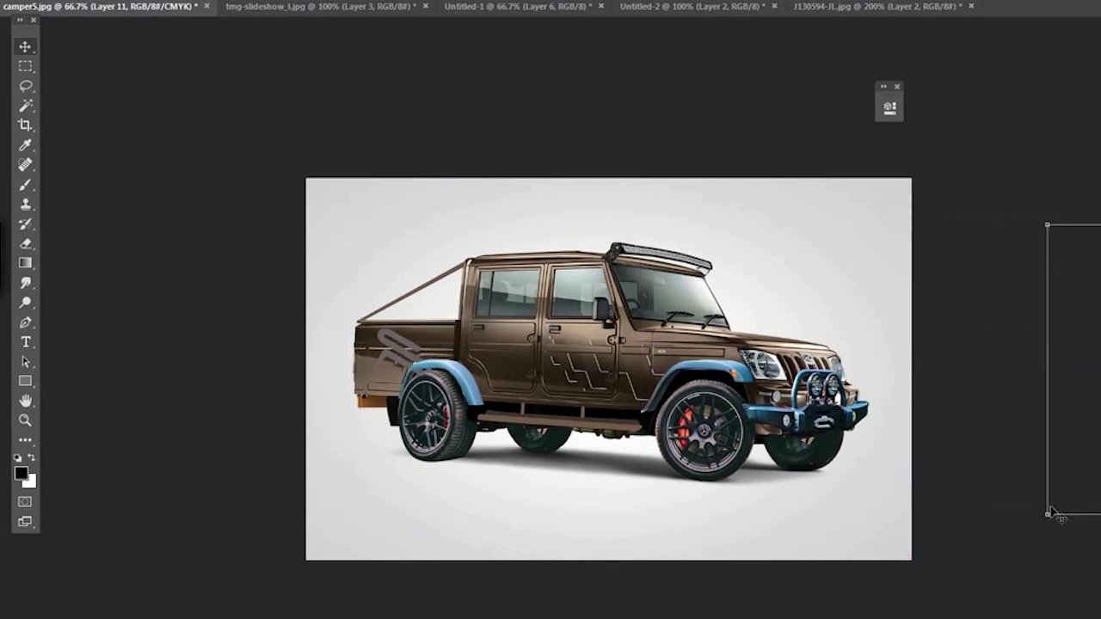
- Convert the logo shape to a path, then shrink it and place it on the rear bed panel
{"action": "left_click", "coordinate": [1051, 513]}
{"action": "left_click", "coordinate": [697, 258]}
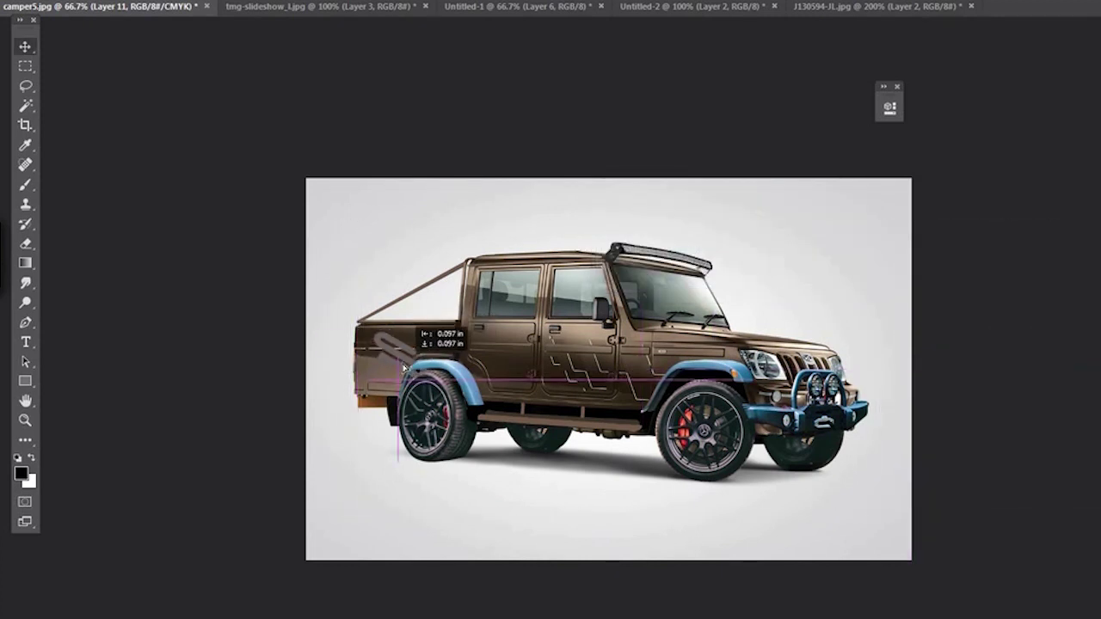
{"action": "mouse_move", "coordinate": [398, 357]}
{"action": "left_mouse_down"}
{"action": "mouse_move", "coordinate": [507, 357]}
{"action": "mouse_move", "coordinate": [510, 344]}
{"action": "left_mouse_up"}
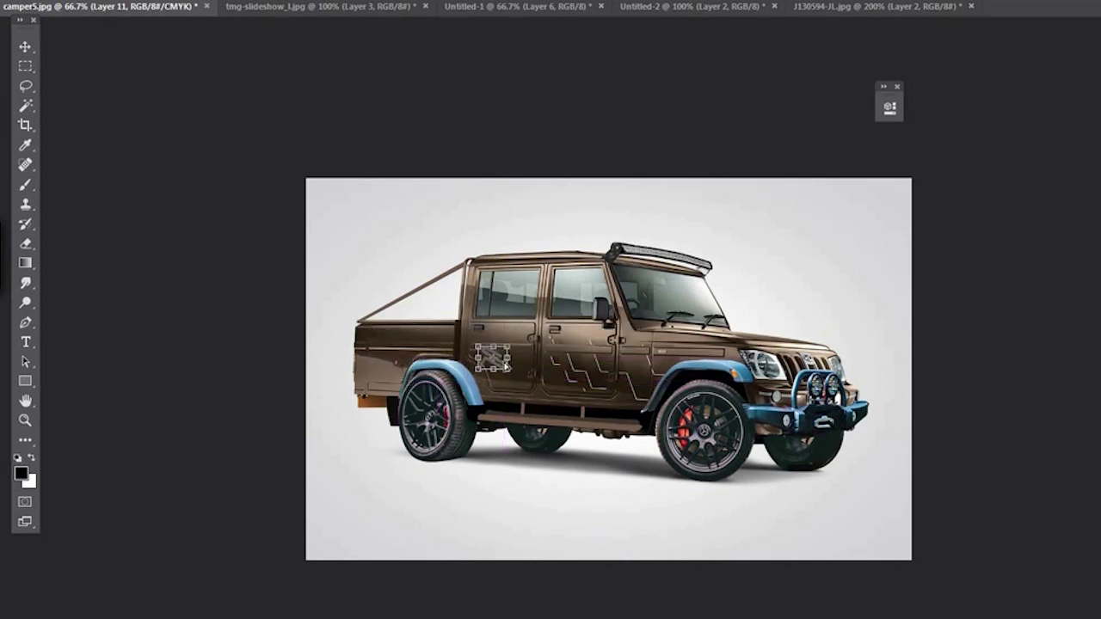
{"action": "key", "text": "ctrl+plus"}
{"action": "key", "text": "ctrl+plus"}
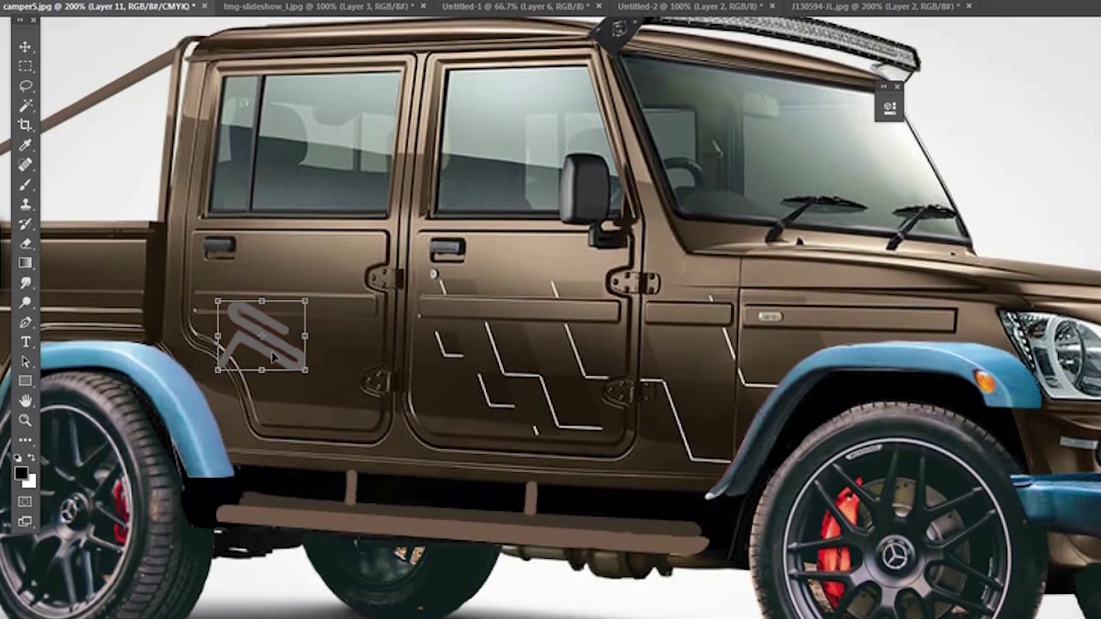
{"action": "mouse_move", "coordinate": [273, 359]}
{"action": "left_mouse_down"}
{"action": "mouse_move", "coordinate": [314, 366]}
{"action": "mouse_move", "coordinate": [340, 275]}
{"action": "left_mouse_up"}
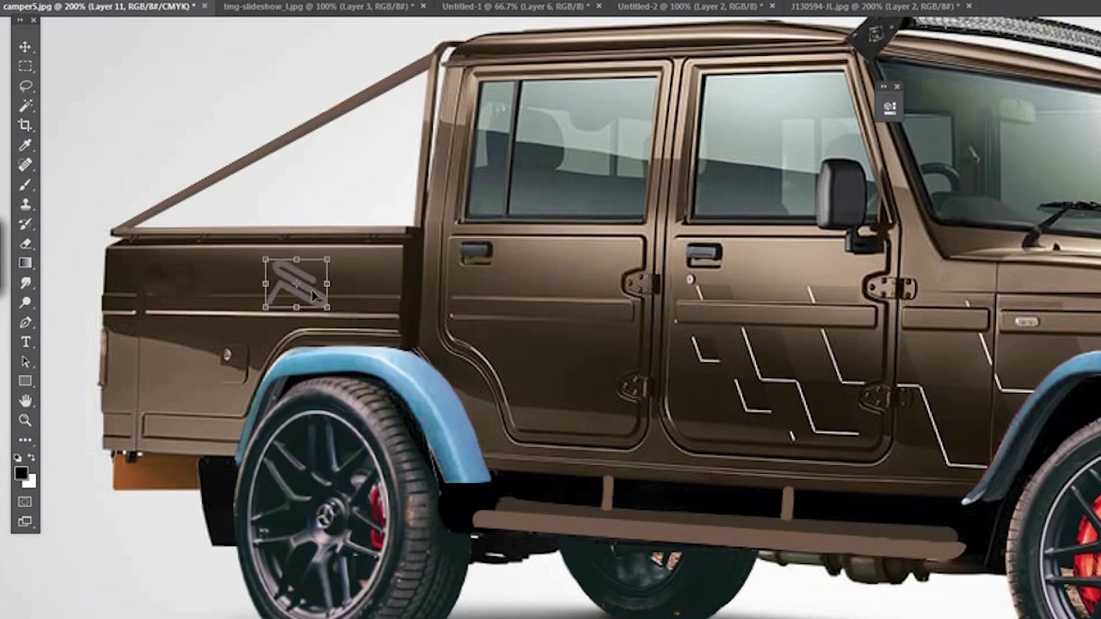
{"action": "left_click_drag", "start_coordinate": [352, 307], "coordinate": [321, 293]}
{"action": "key", "text": "Return"}
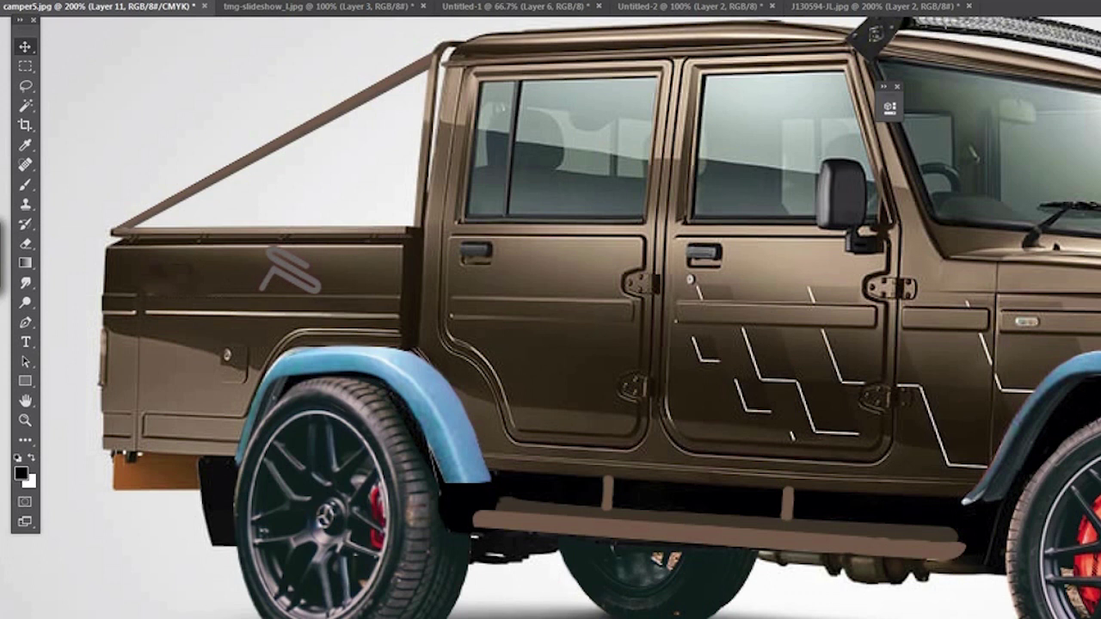
- Give the logo Inner Shadow and Bevel & Emboss without a drop shadow, and nudge it into place
{"action": "left_click", "coordinate": [789, 238]}
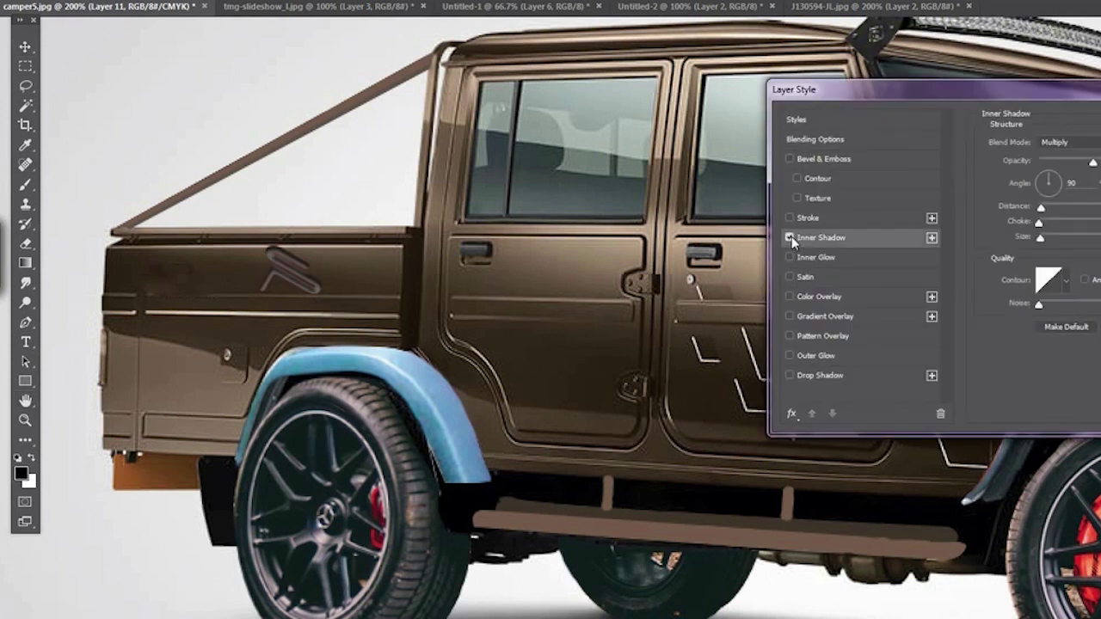
{"action": "left_click", "coordinate": [790, 375]}
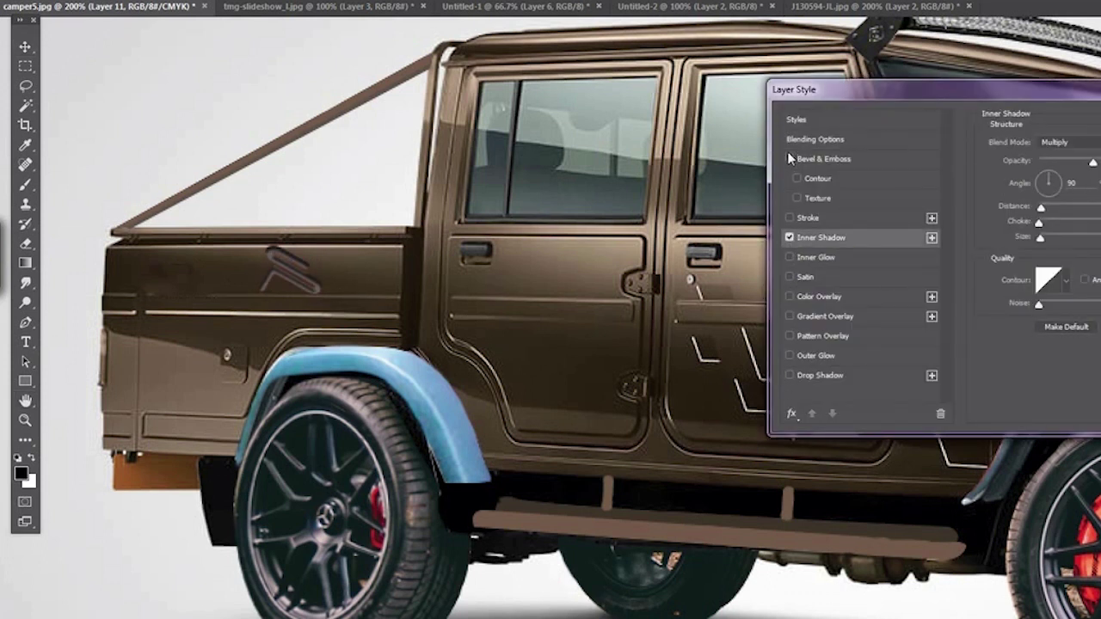
{"action": "left_click", "coordinate": [803, 198]}
{"action": "key", "text": "Return"}
{"action": "left_click_drag", "start_coordinate": [317, 286], "coordinate": [297, 291]}
{"action": "key", "text": "ctrl+minus"}
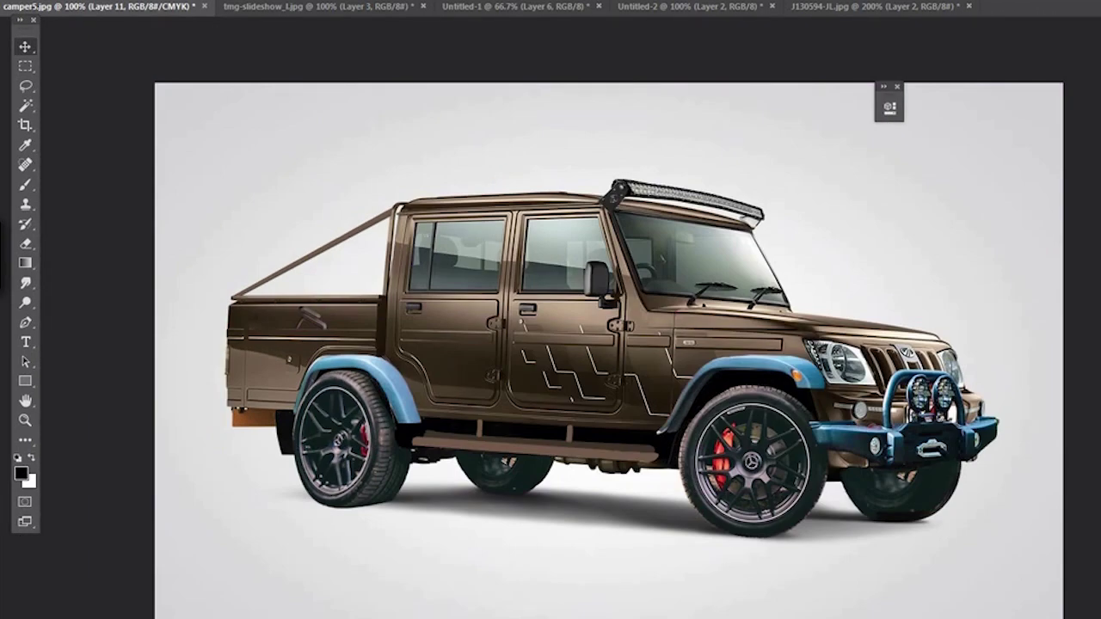
{"action": "key", "text": "ctrl+u"}
- Shift the truck body hue +180 to dark blue, then recolour the bed rail and side step to match
{"action": "left_click_drag", "start_coordinate": [306, 485], "coordinate": [382, 480]}
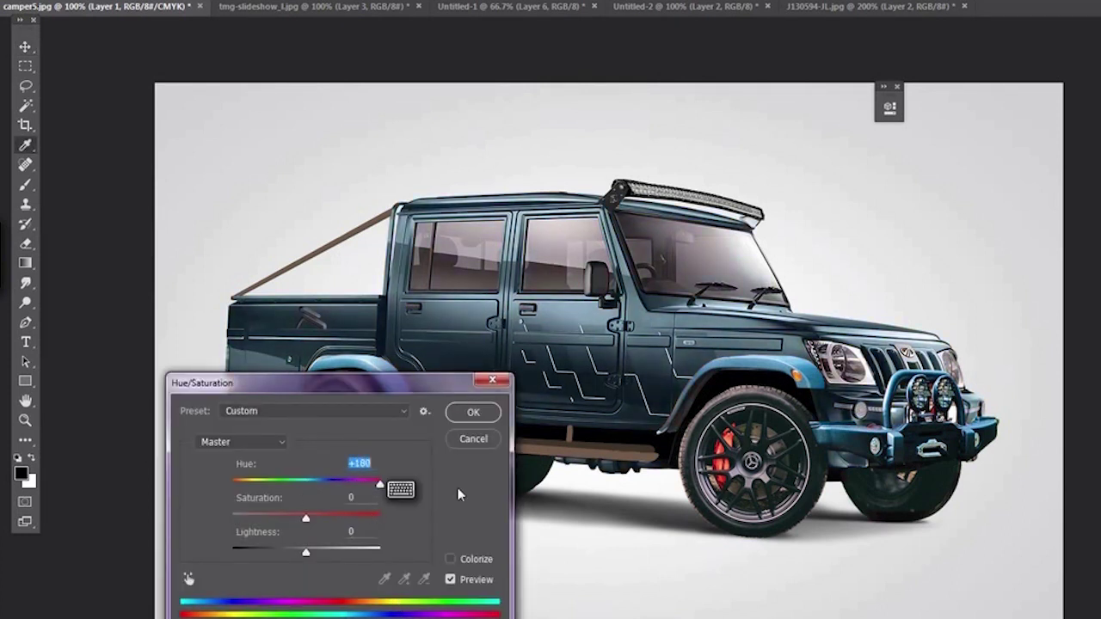
{"action": "left_click", "coordinate": [472, 413]}
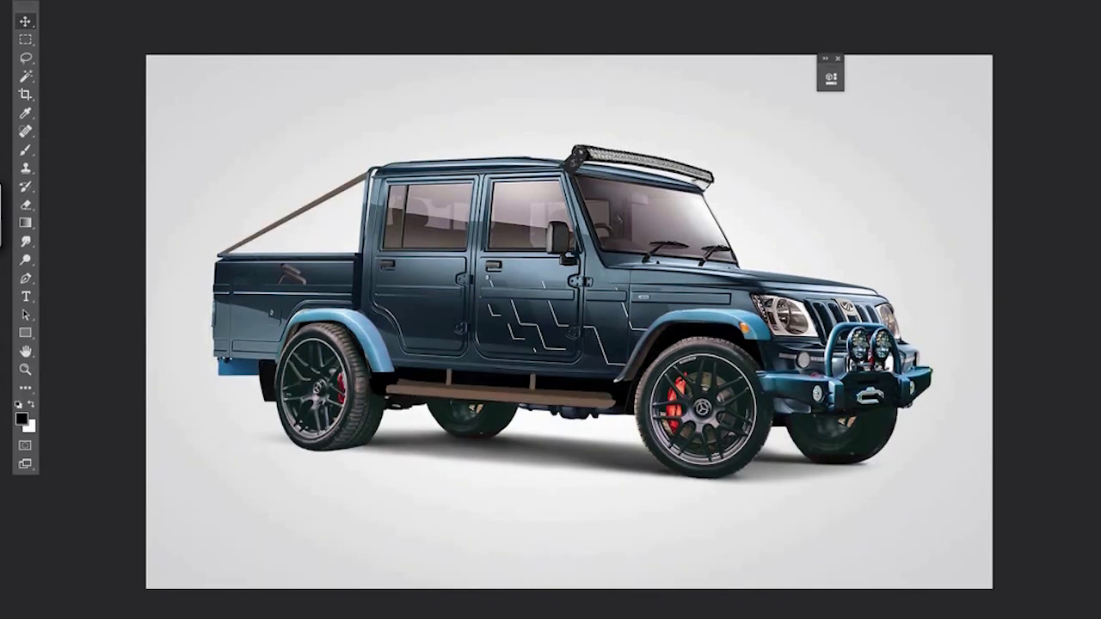
{"action": "key", "text": "ctrl+u"}
{"action": "left_click_drag", "start_coordinate": [287, 430], "coordinate": [364, 433]}
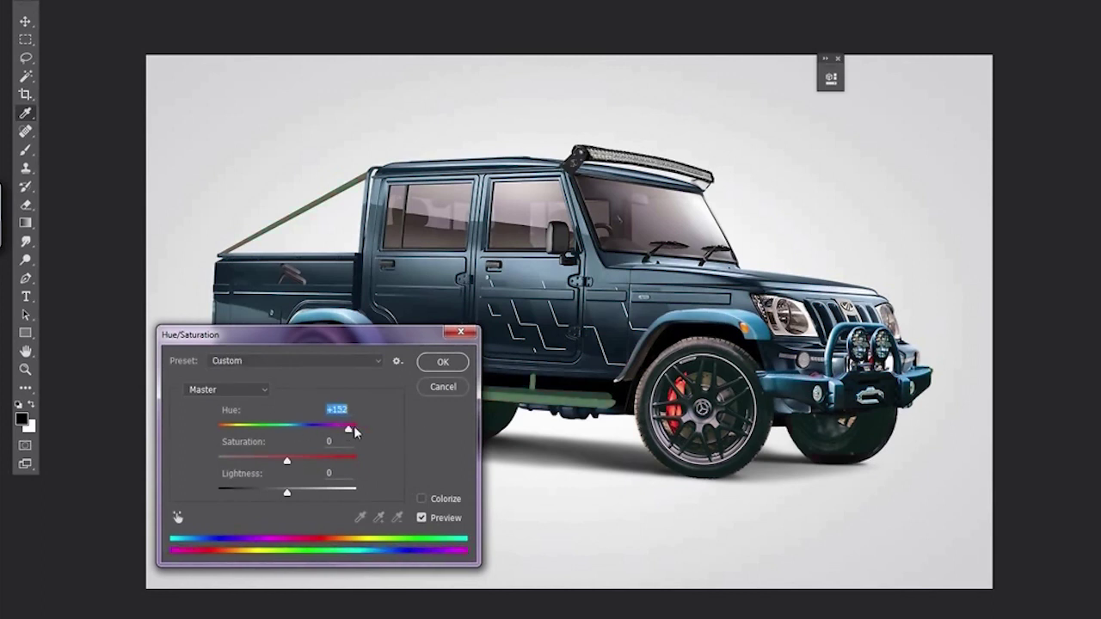
{"action": "left_click", "coordinate": [446, 365]}
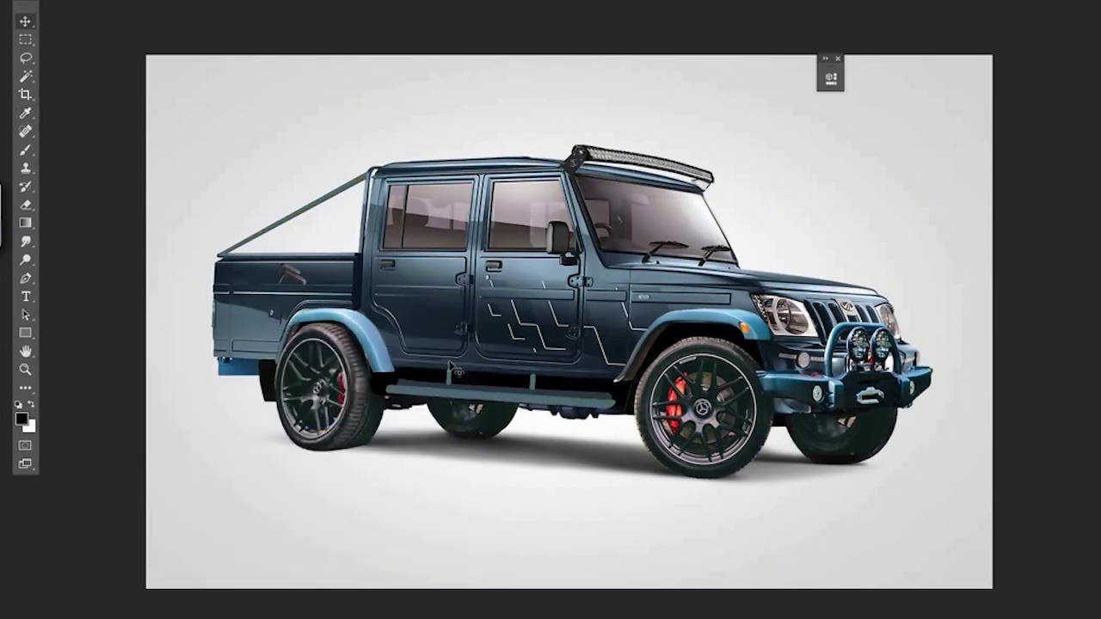